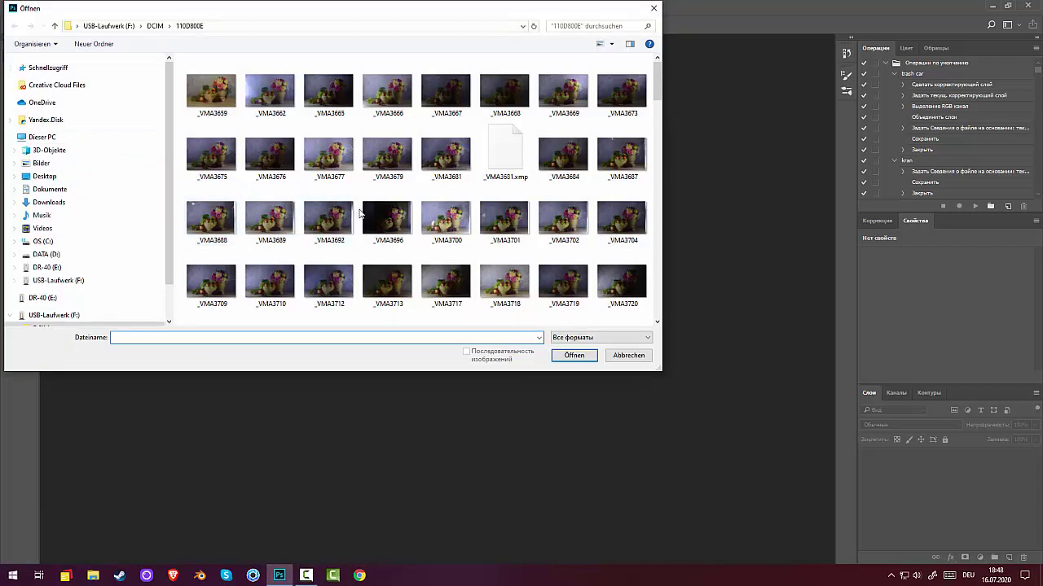
Open the raw photos from _VMA3888 through _VMA3908 in Camera Raw
scroll(359, 215, "down", 10)
scroll(359, 214, "down", 5)
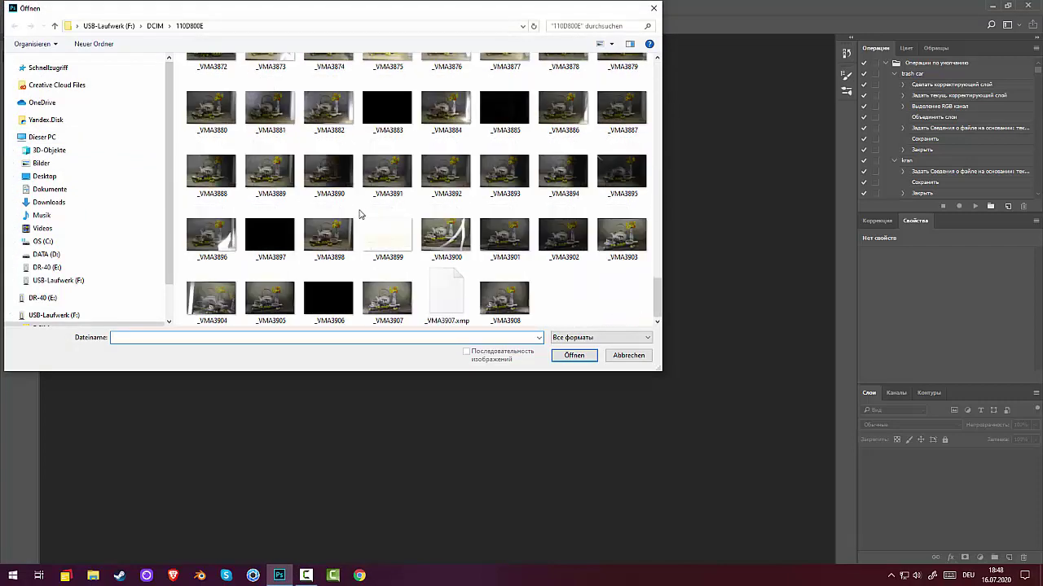
left_click(390, 172)
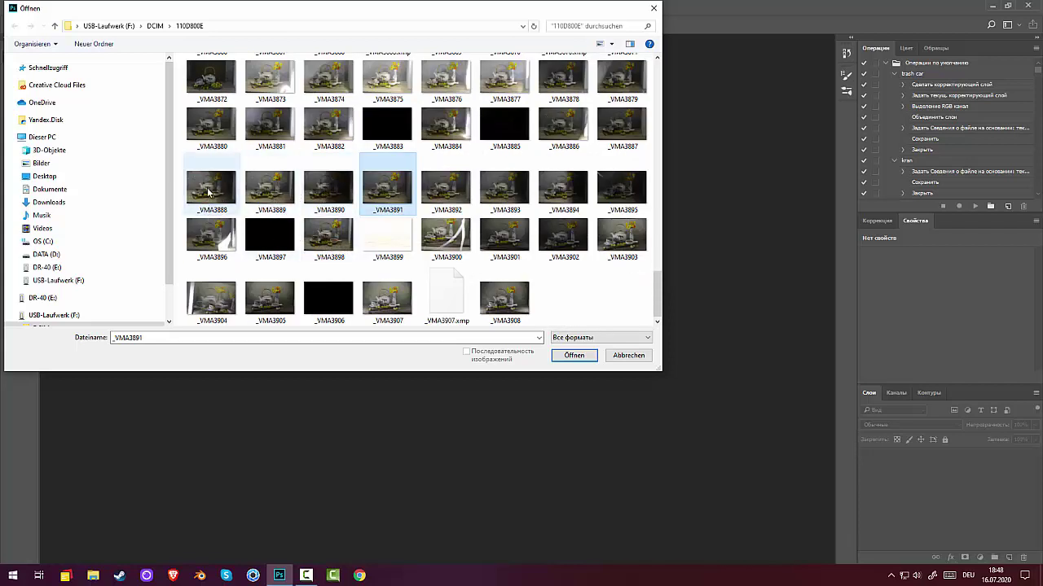
left_click(236, 210)
left_click(515, 307, "shift")
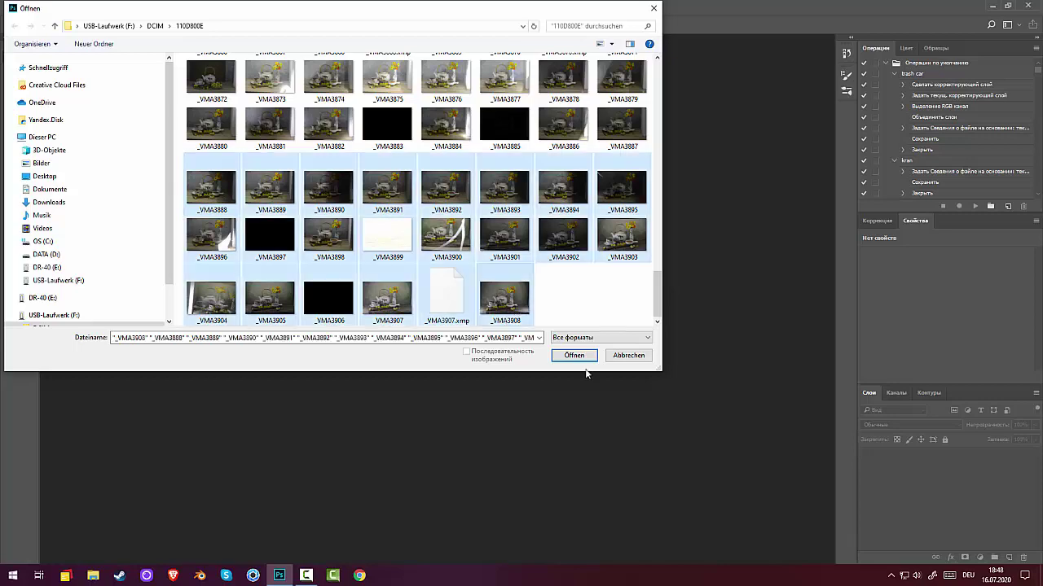
left_click(573, 356)
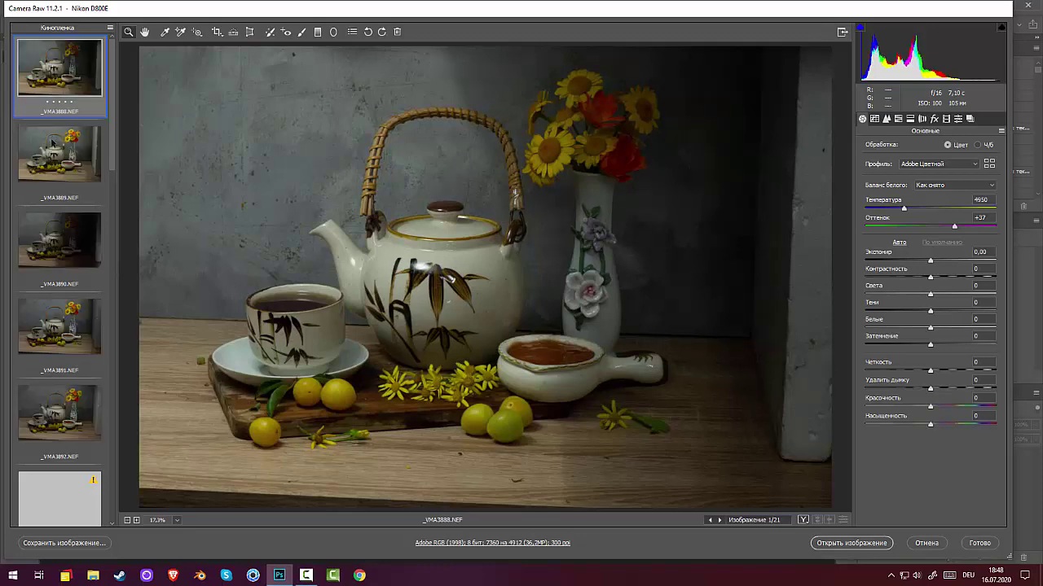
Review the still-life shots in the filmstrip and compare _VMA3905.NEF with _VMA3907.NEF
left_click(60, 326)
left_click(62, 413)
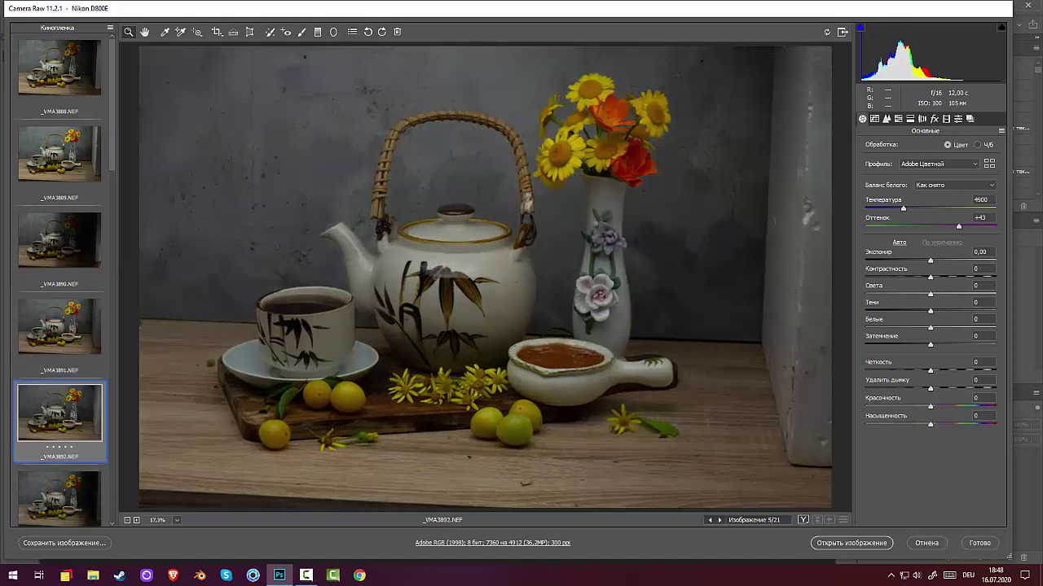
scroll(65, 403, "down", 10)
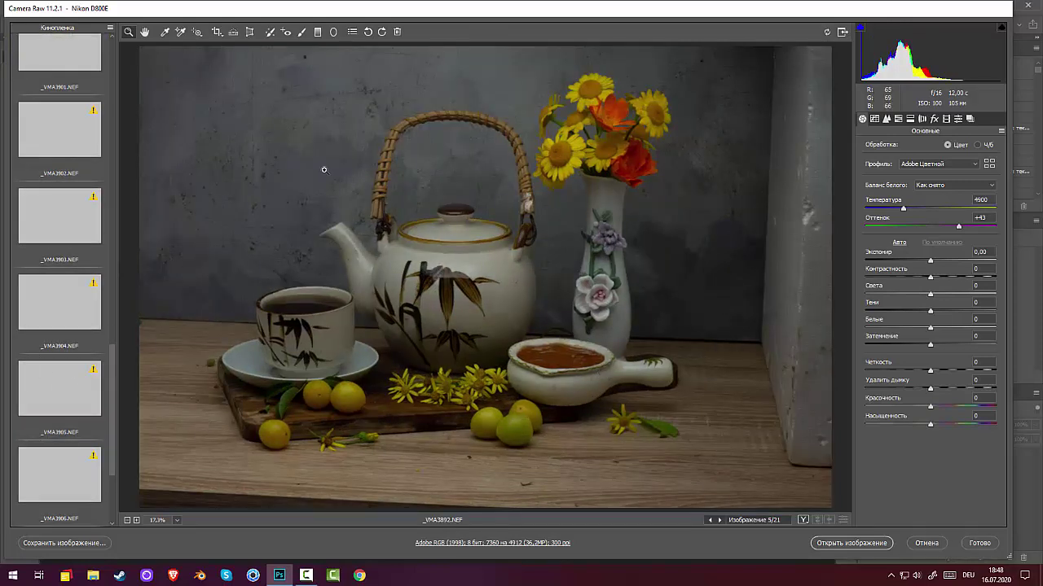
left_click(59, 399)
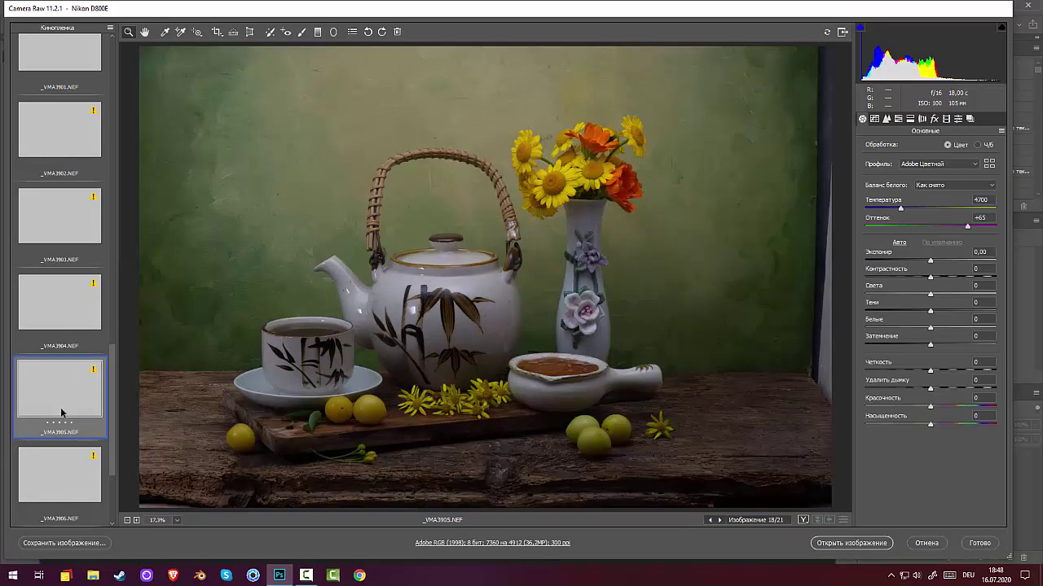
left_click(73, 471)
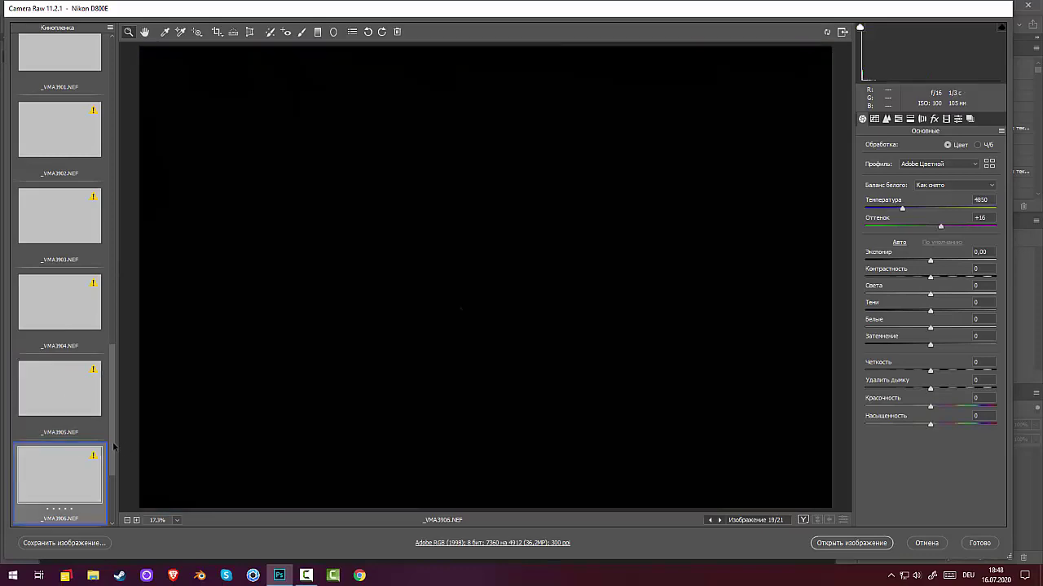
left_click_drag(114, 446, 111, 499)
left_click(68, 218)
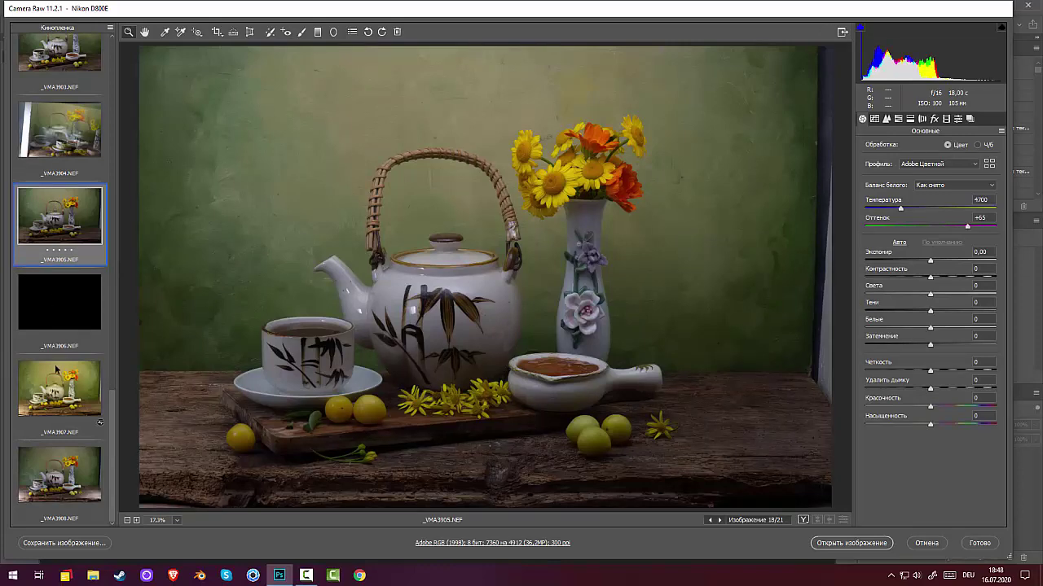
left_click(101, 422)
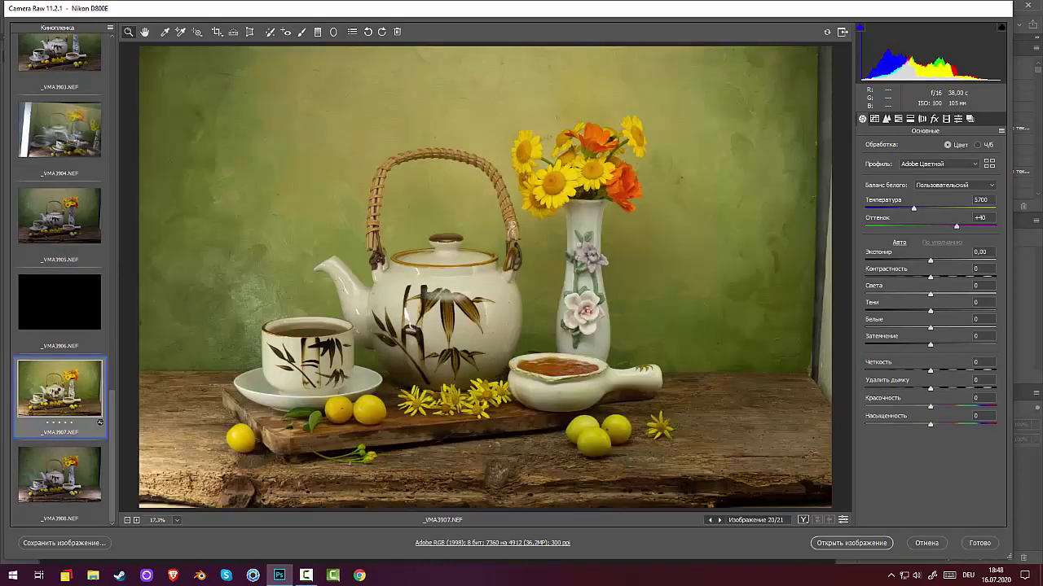
left_click(72, 216)
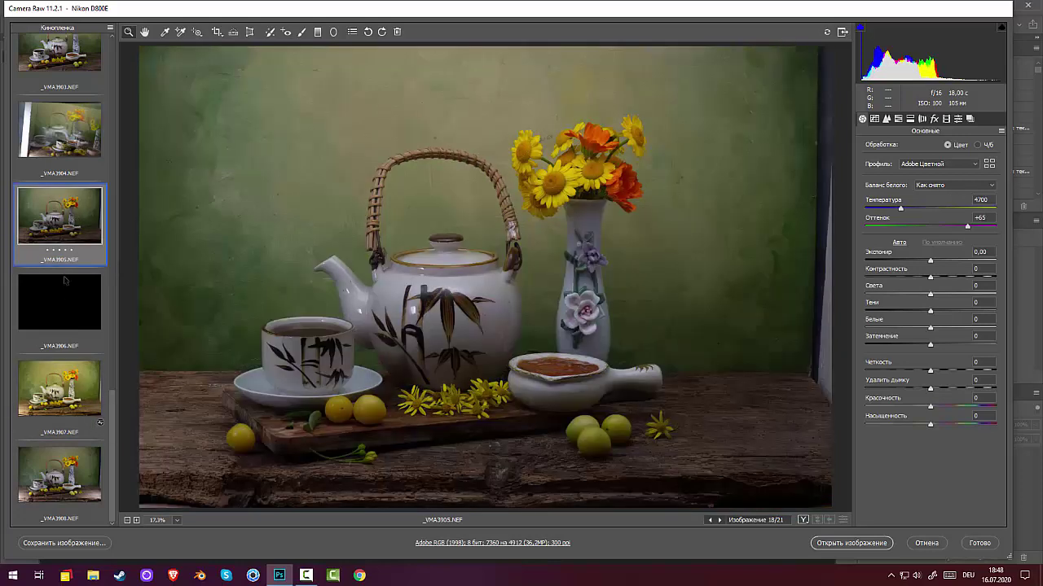
Select _VMA3907.NEF and reset its adjustments to the Camera Raw defaults
left_click(63, 385)
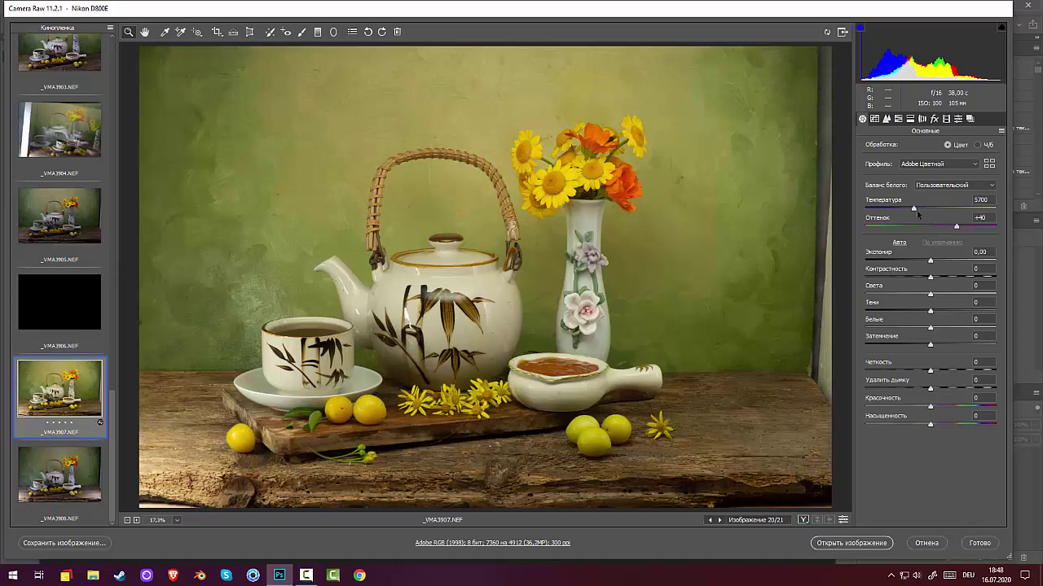
left_click_drag(915, 213, 909, 210)
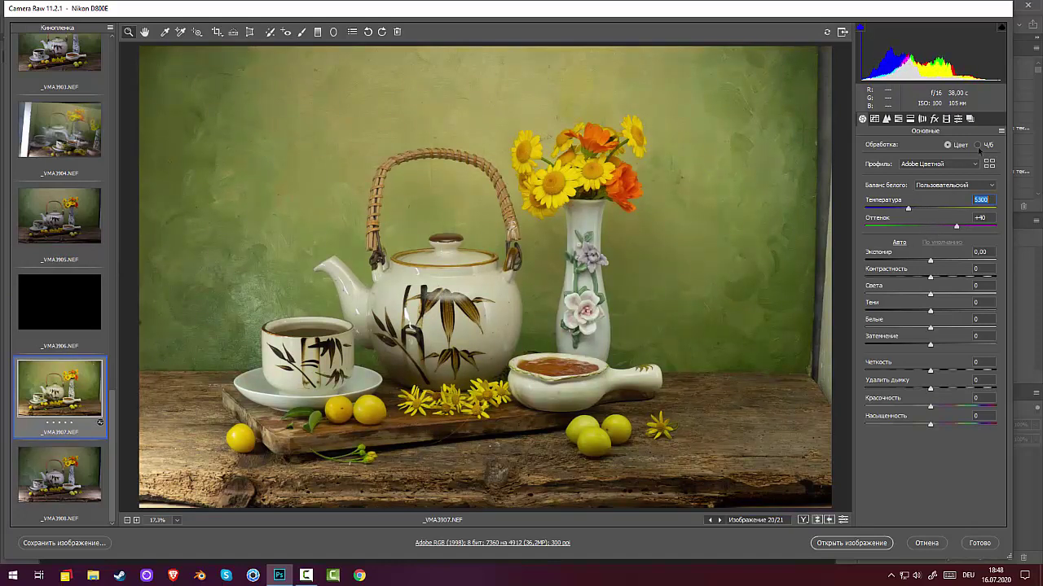
left_click(1001, 131)
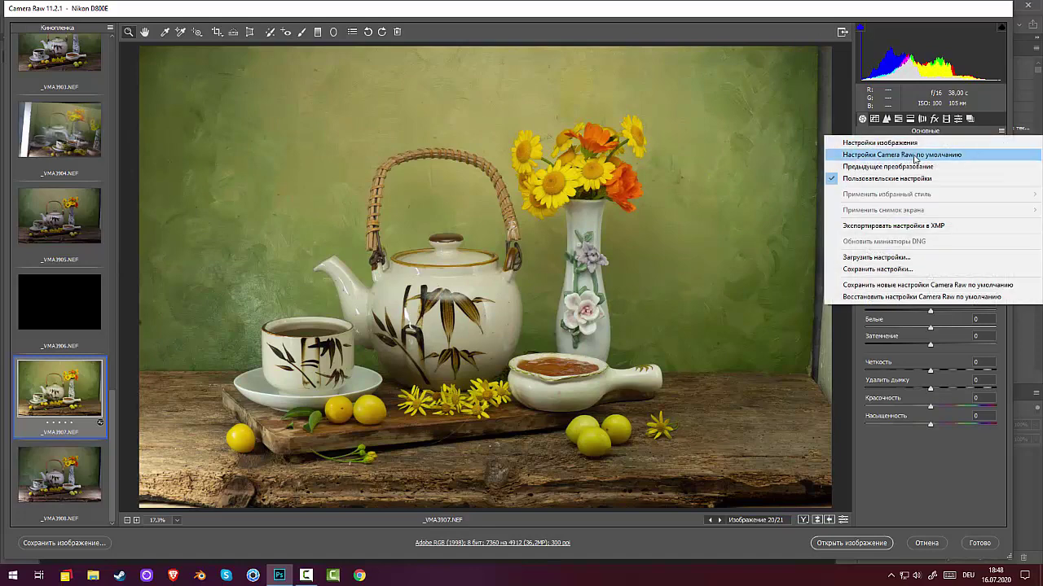
left_click(915, 154)
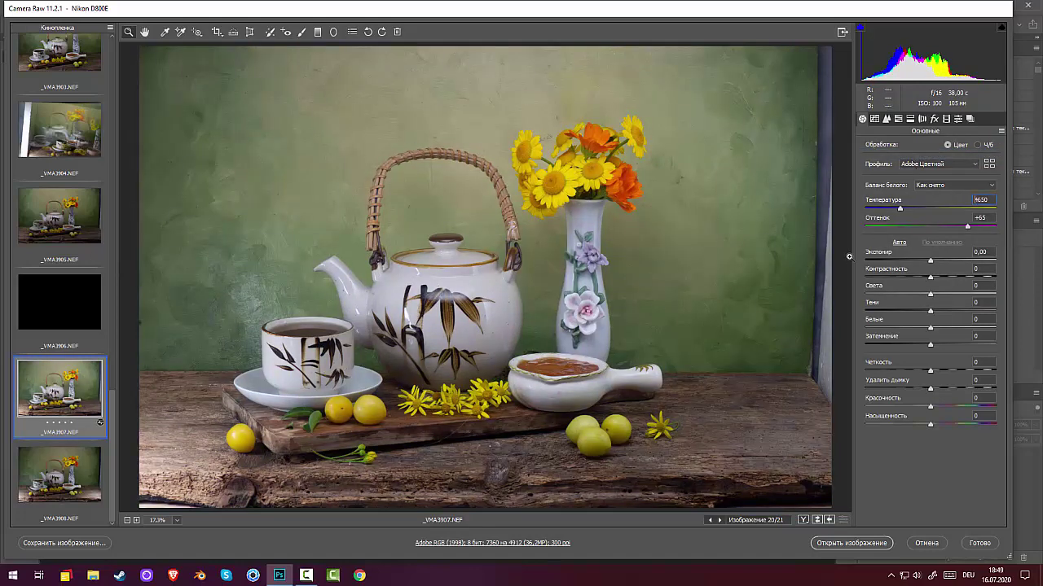
Set the photo's color temperature to 5200 and its exposure to +0.05
left_click_drag(899, 210, 913, 210)
left_click_drag(929, 261, 930, 261)
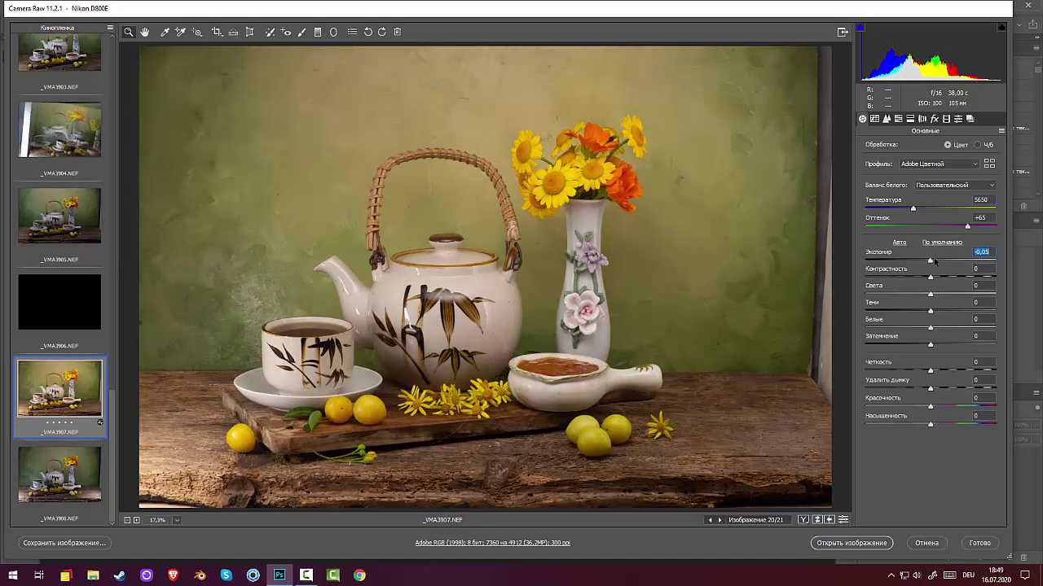
left_click_drag(913, 210, 908, 210)
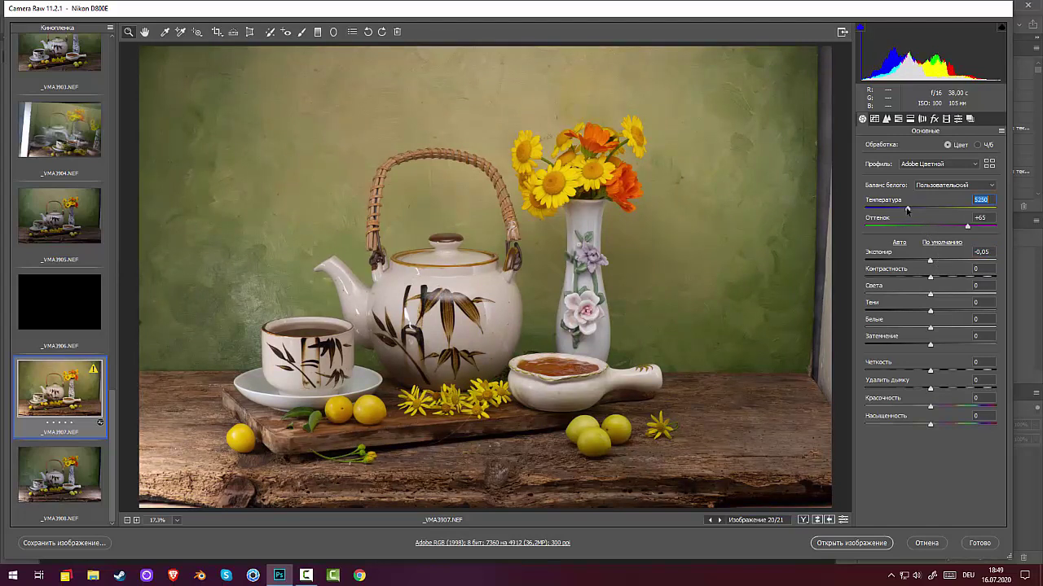
left_click_drag(906, 209, 907, 210)
left_click_drag(929, 260, 930, 261)
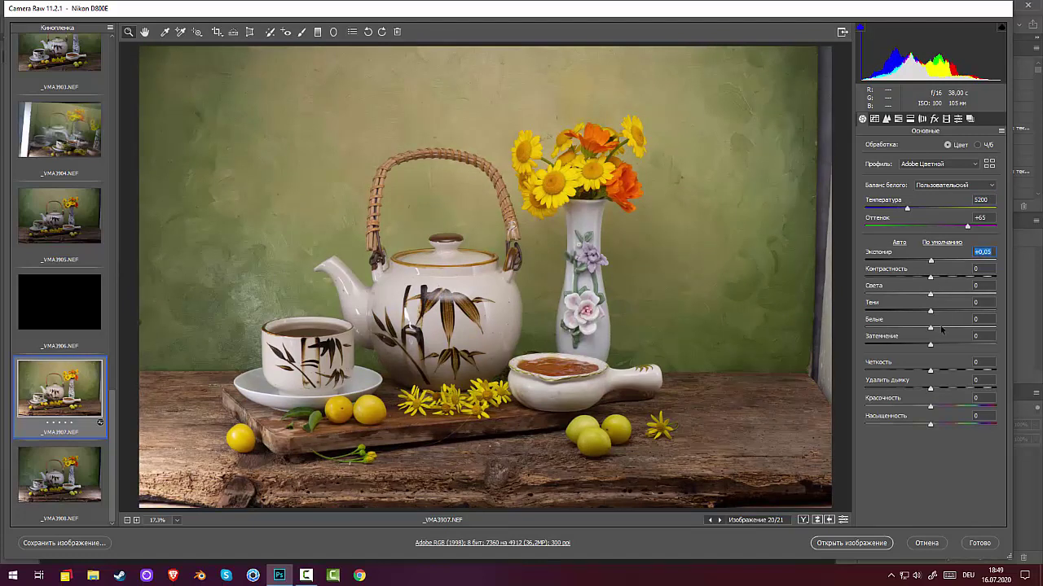
Set vibrance to +8 and saturation to +13, and open the developed image in Photoshop
mouse_move(931, 312)
left_mouse_down()
mouse_move(948, 317)
mouse_move(931, 328)
left_mouse_up()
mouse_move(930, 410)
left_mouse_down()
mouse_move(965, 405)
mouse_move(935, 404)
mouse_move(939, 424)
left_mouse_up()
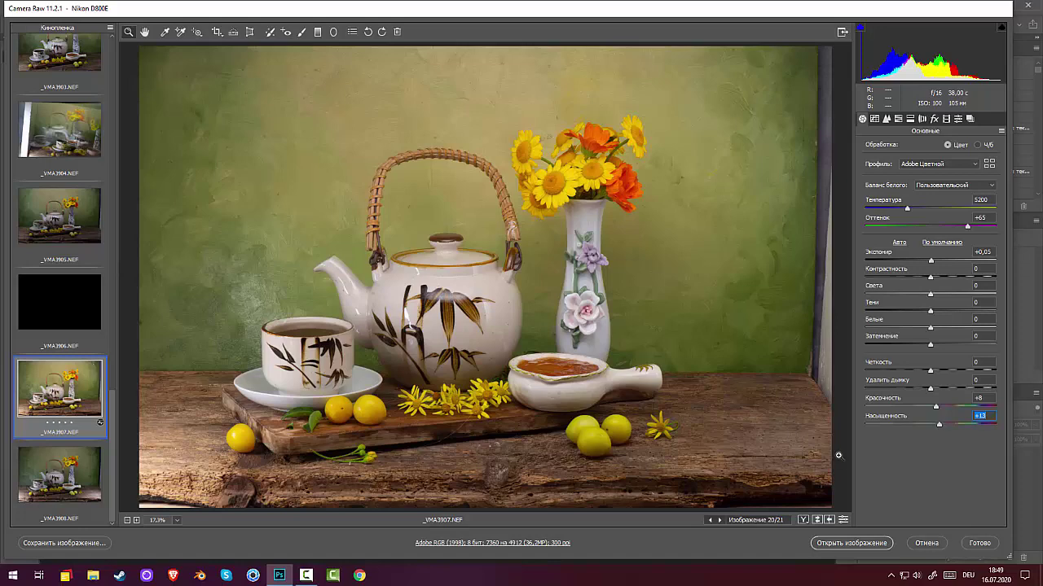
left_click(852, 544)
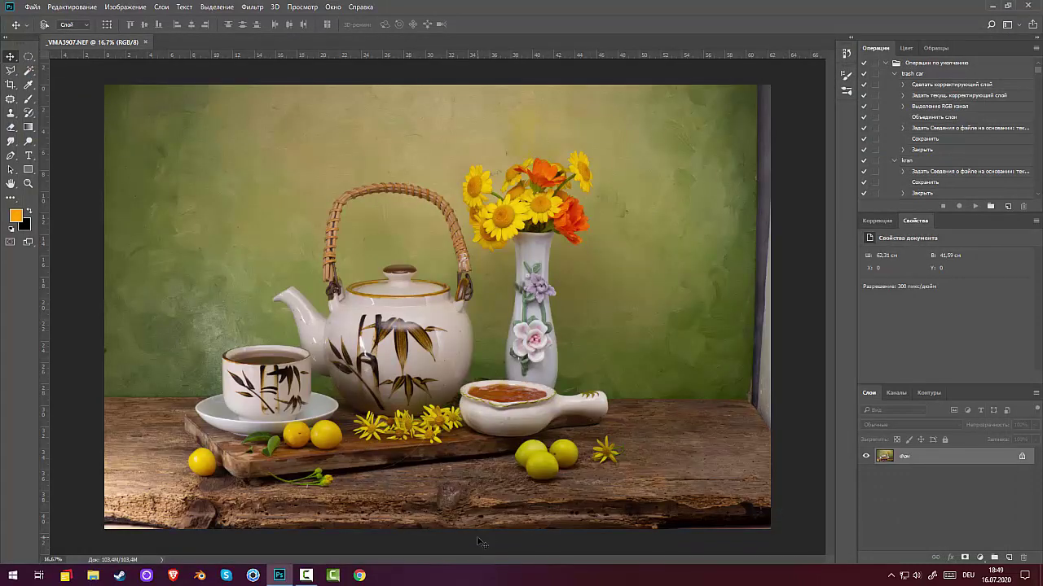
Straighten the photo along the back edge of the wooden table and apply the crop
left_click(10, 84)
left_click(318, 25)
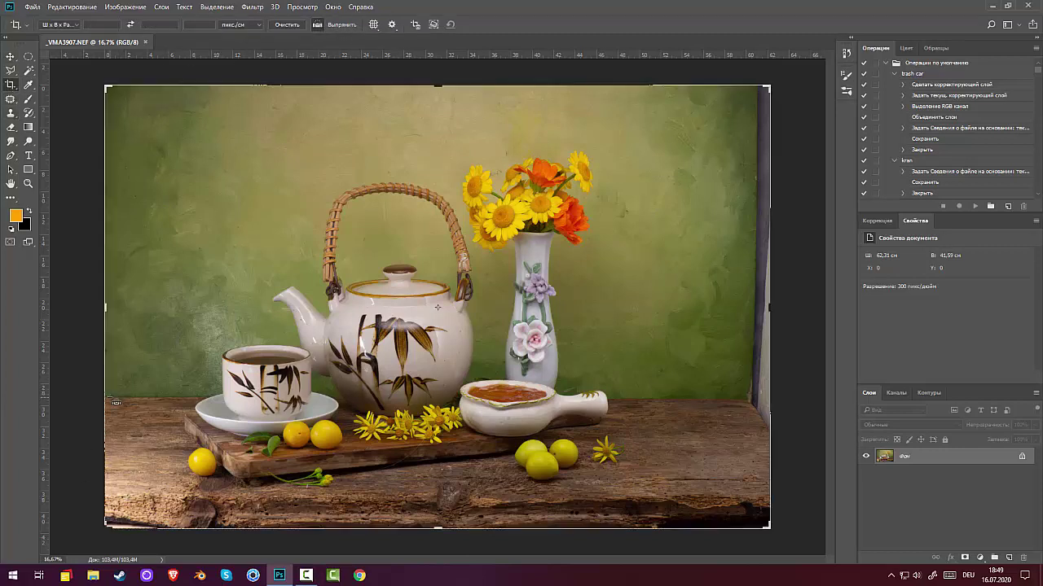
left_click_drag(109, 399, 824, 405)
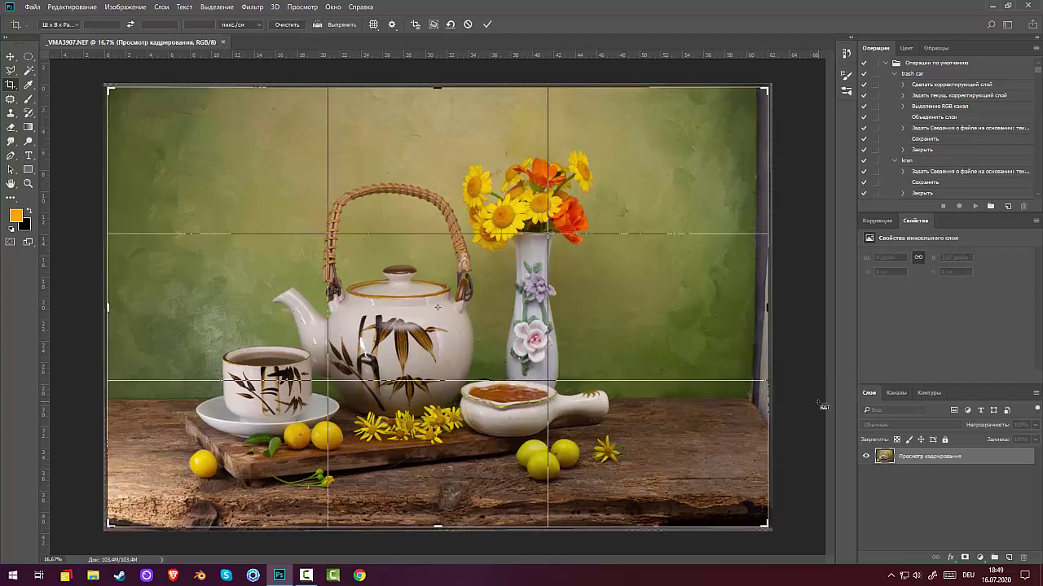
key("Return")
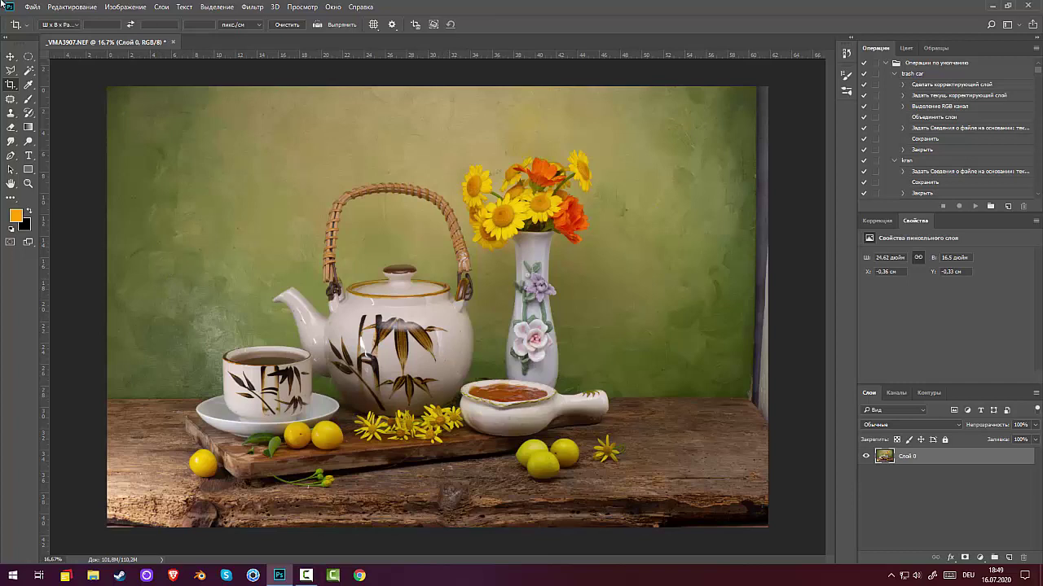
Crop the photo to a 3:2 rectangular marquee around the still life, excluding the wall edge beside the green background
right_click(28, 56)
left_click(65, 59)
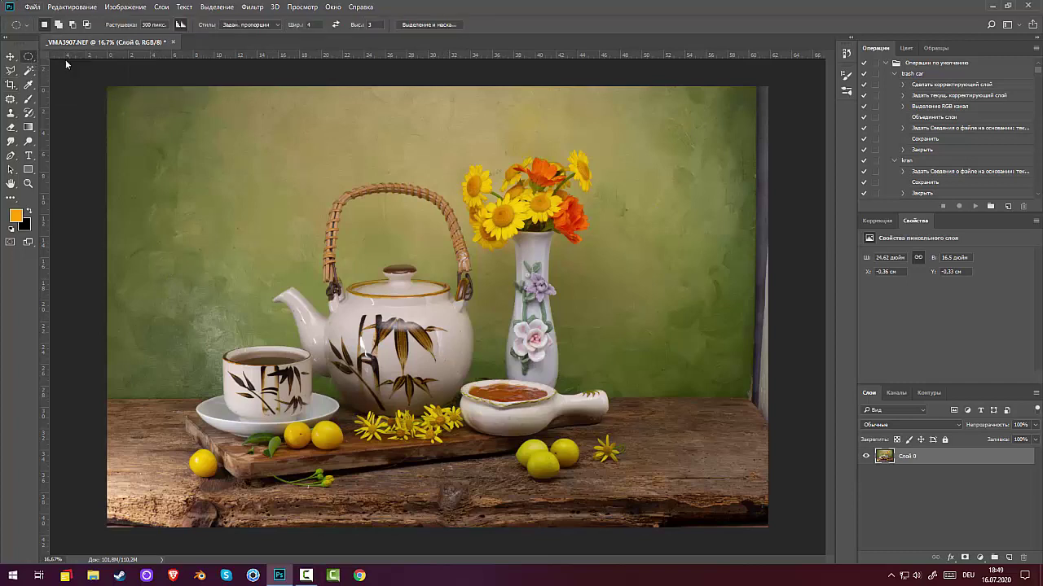
key("shift+m")
left_click_drag(108, 149, 685, 529)
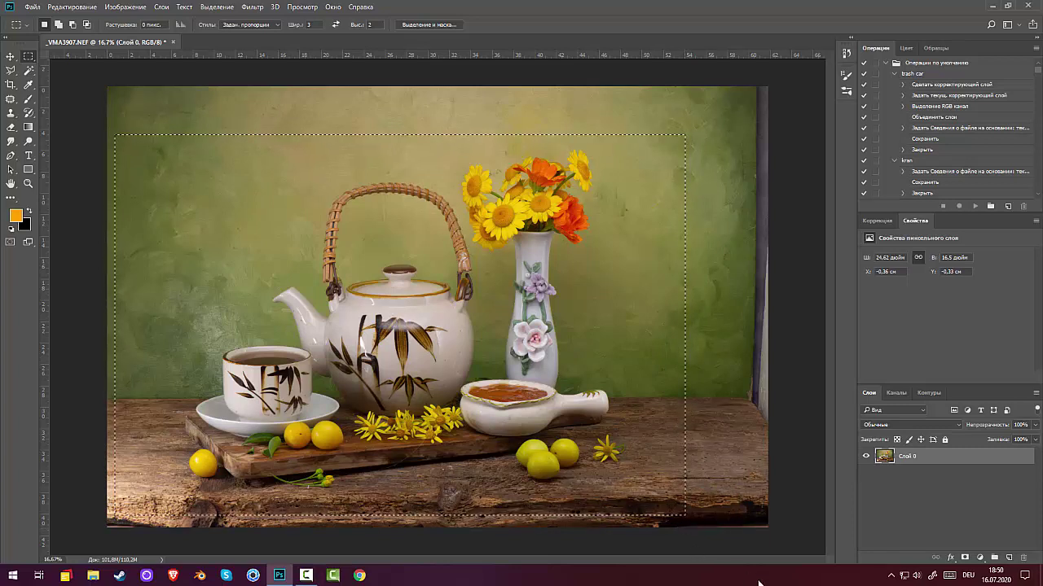
left_click(126, 6)
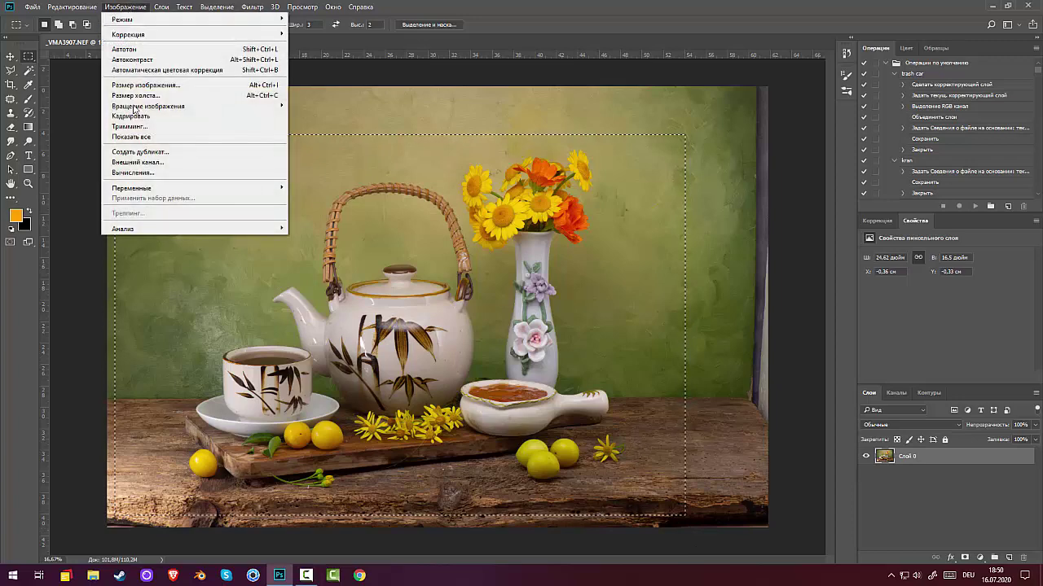
left_click(132, 116)
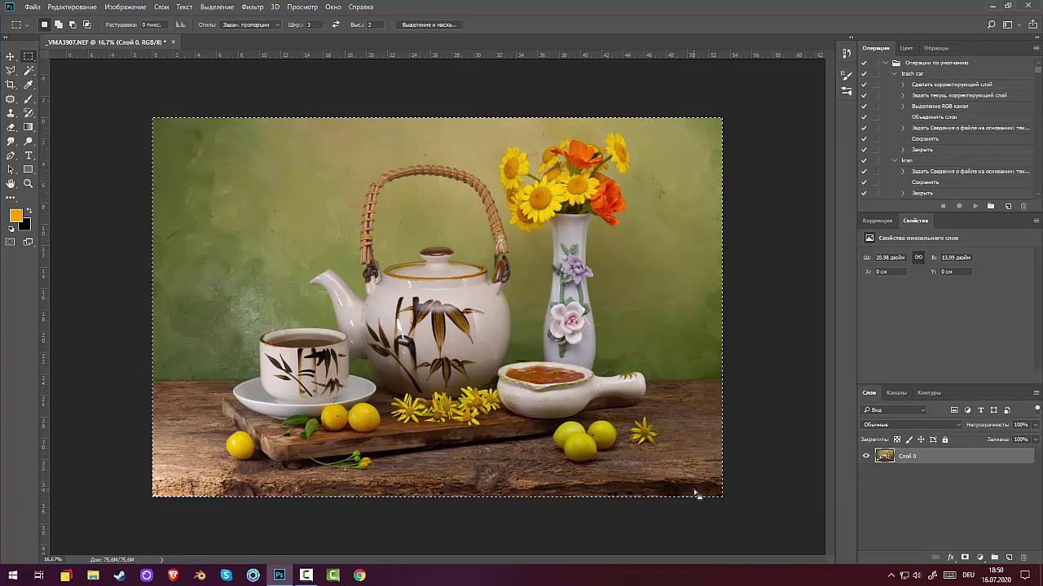
Patch the shiny tape on the lower end of the wicker handle on the vase side of the teapot
key("ctrl+plus")
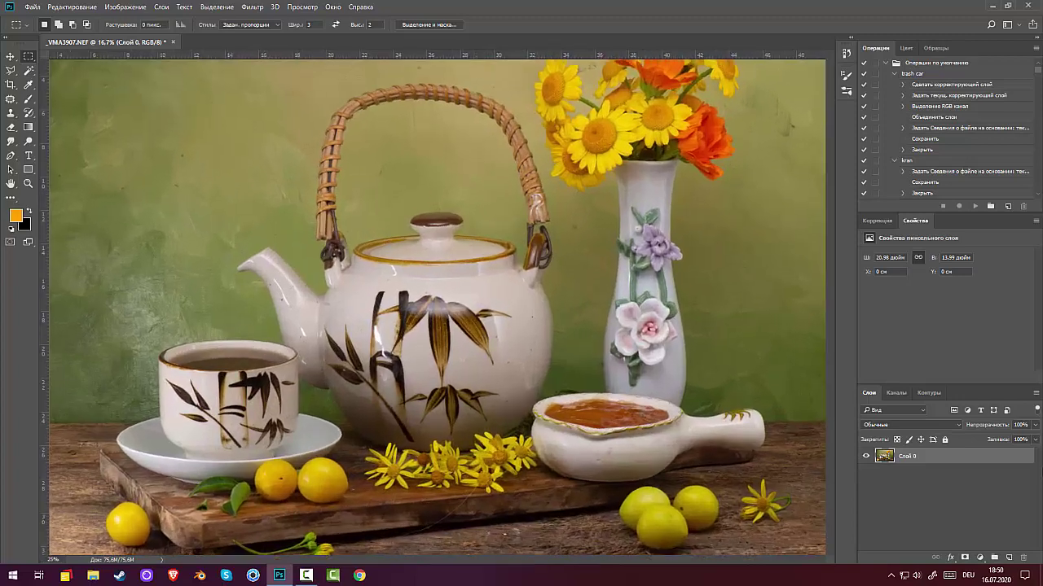
key("ctrl+plus")
key("ctrl+plus")
left_click_drag(585, 374, 468, 494)
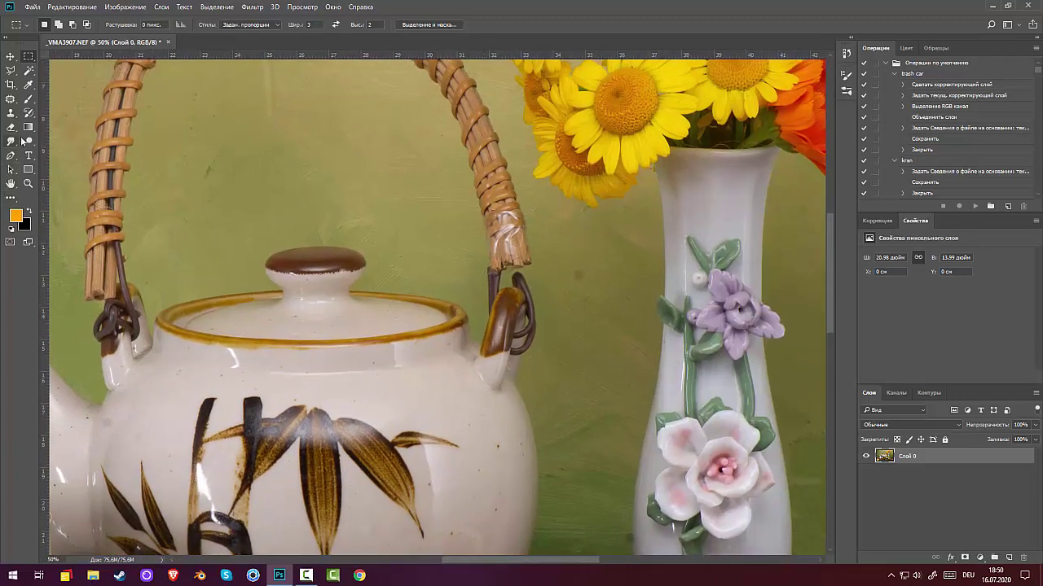
left_click(12, 99)
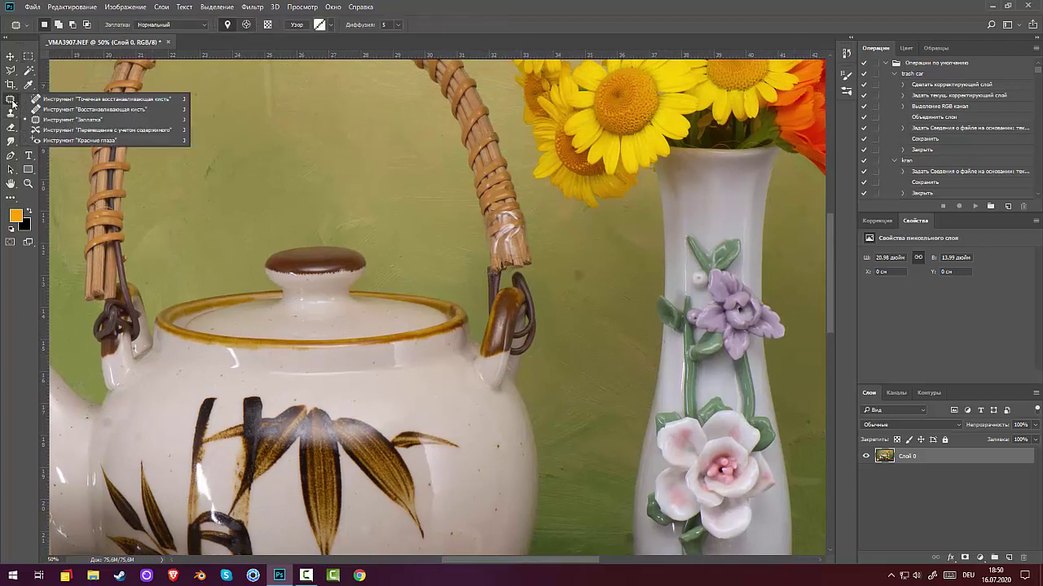
left_click(47, 121)
mouse_move(486, 254)
left_mouse_down()
mouse_move(488, 238)
mouse_move(484, 248)
left_mouse_up()
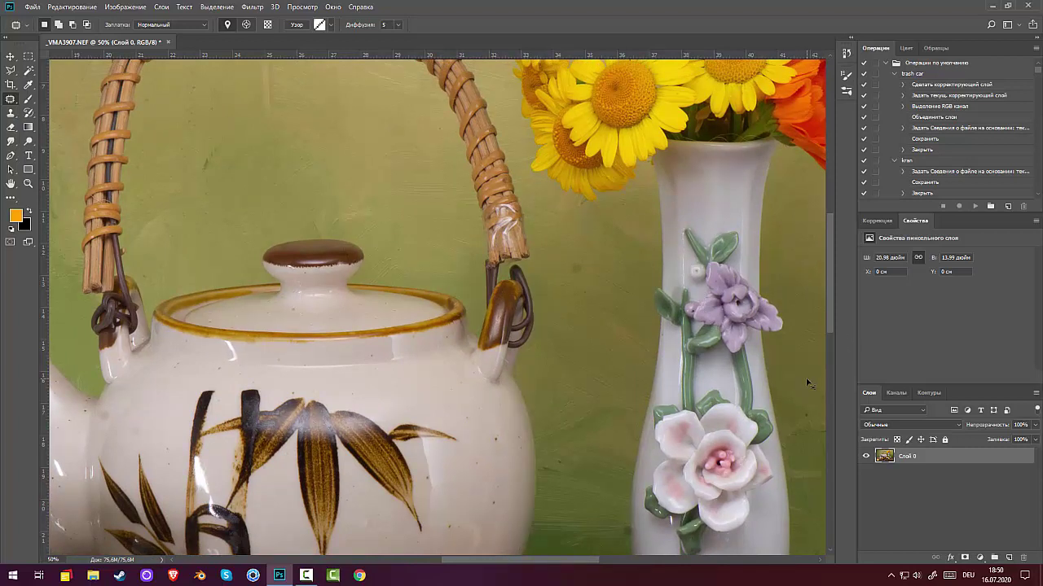
key("ctrl+u")
left_click(621, 172)
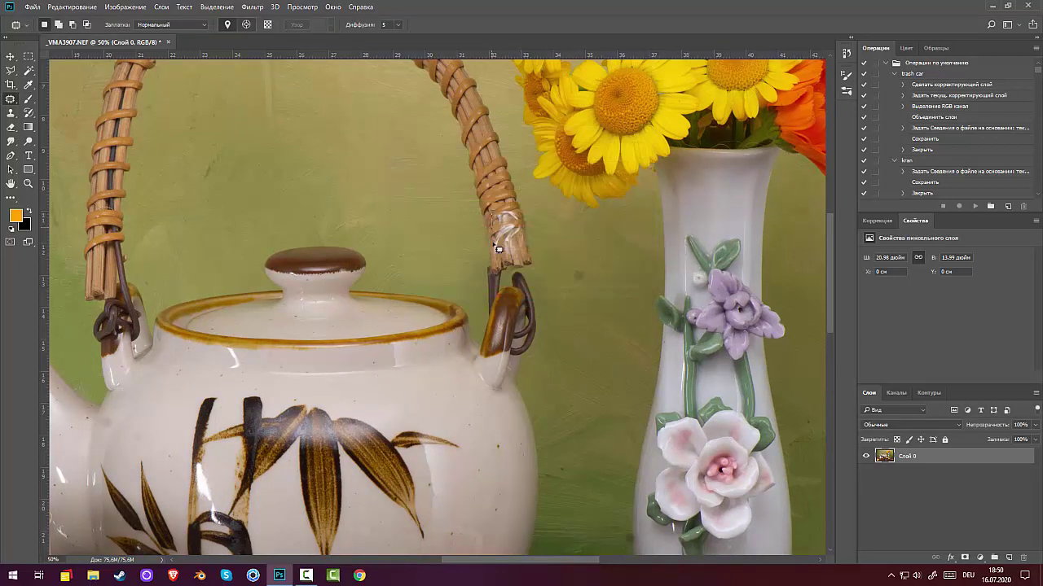
mouse_move(499, 248)
left_mouse_down()
mouse_move(515, 259)
mouse_move(529, 235)
mouse_move(515, 214)
mouse_move(498, 228)
left_mouse_up()
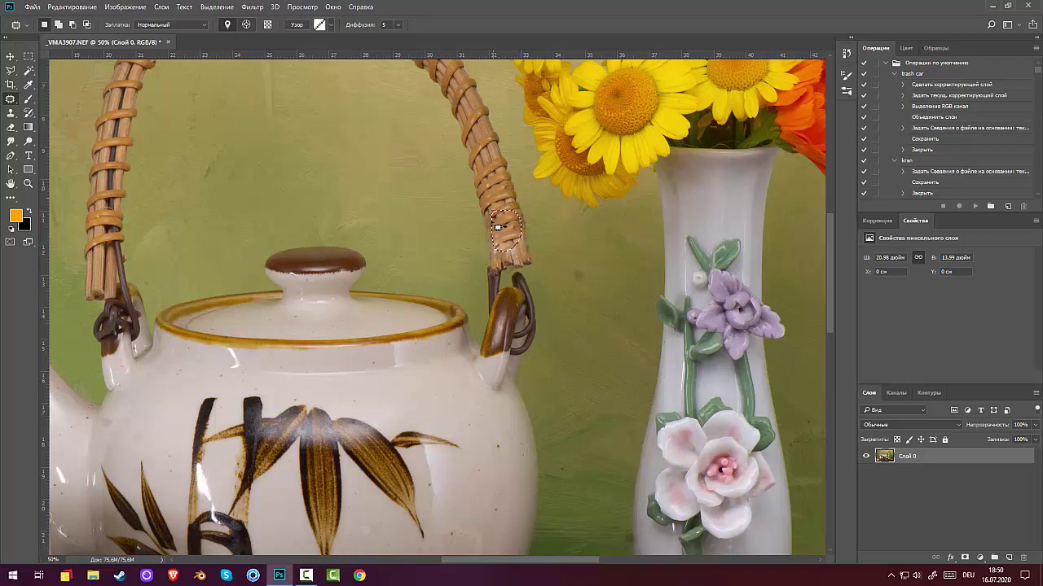
key("ctrl+d")
Patch the blemishes on the green background between the teapot and the vase
mouse_move(575, 276)
left_mouse_down()
mouse_move(586, 276)
mouse_move(577, 277)
left_mouse_up()
mouse_move(621, 536)
left_mouse_down()
mouse_move(631, 540)
mouse_move(618, 500)
left_mouse_up()
key("ctrl+d")
Patch the small blemishes on the green background on the spout side of the wicker handle
mouse_move(239, 398)
left_mouse_down()
mouse_move(600, 447)
mouse_move(610, 418)
left_mouse_up()
mouse_move(562, 204)
left_mouse_down()
mouse_move(568, 230)
mouse_move(602, 205)
mouse_move(563, 195)
mouse_move(645, 214)
left_mouse_up()
mouse_move(193, 179)
left_mouse_down()
mouse_move(202, 194)
mouse_move(189, 157)
left_mouse_up()
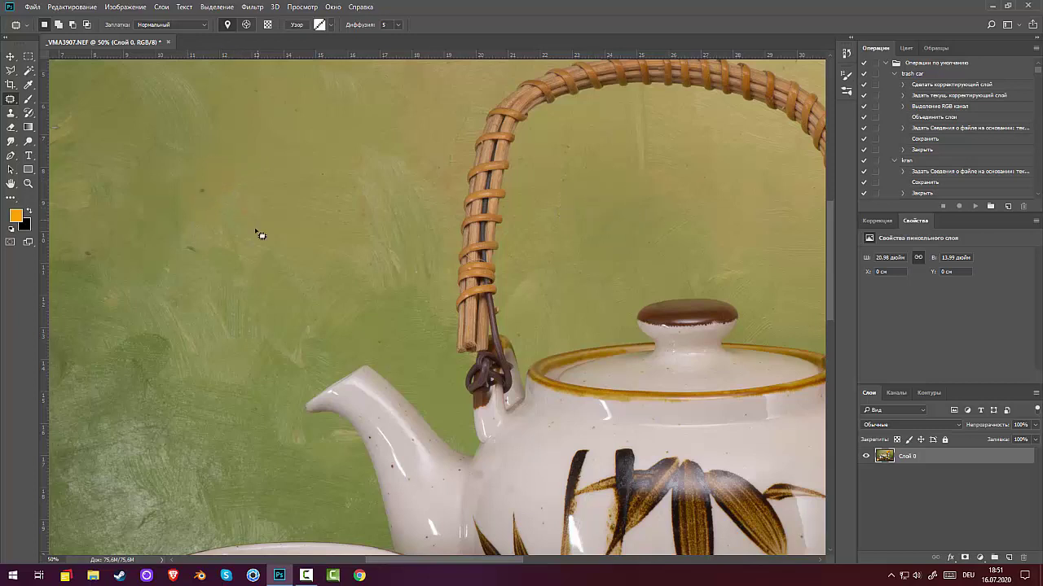
key("ctrl+d")
Patch the spot beside the spout joint, the glare on the teapot's lower body, and the reflection on the jam
left_click_drag(717, 443, 537, 272)
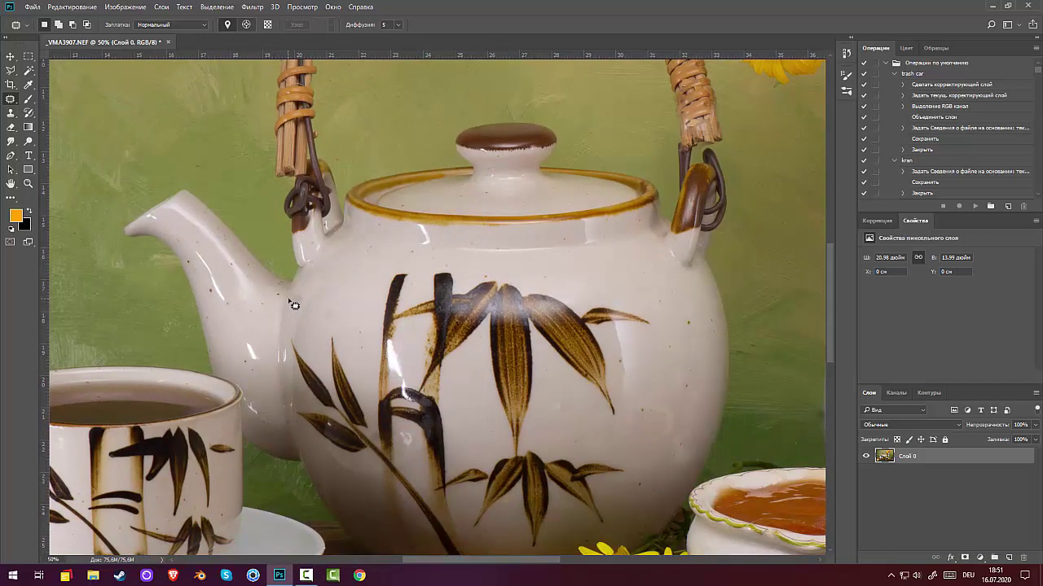
mouse_move(291, 302)
left_mouse_down()
mouse_move(302, 305)
mouse_move(293, 299)
mouse_move(319, 280)
mouse_move(330, 329)
mouse_move(330, 314)
left_mouse_up()
mouse_move(632, 399)
left_mouse_down()
mouse_move(656, 462)
mouse_move(680, 467)
mouse_move(697, 430)
mouse_move(641, 399)
left_mouse_up()
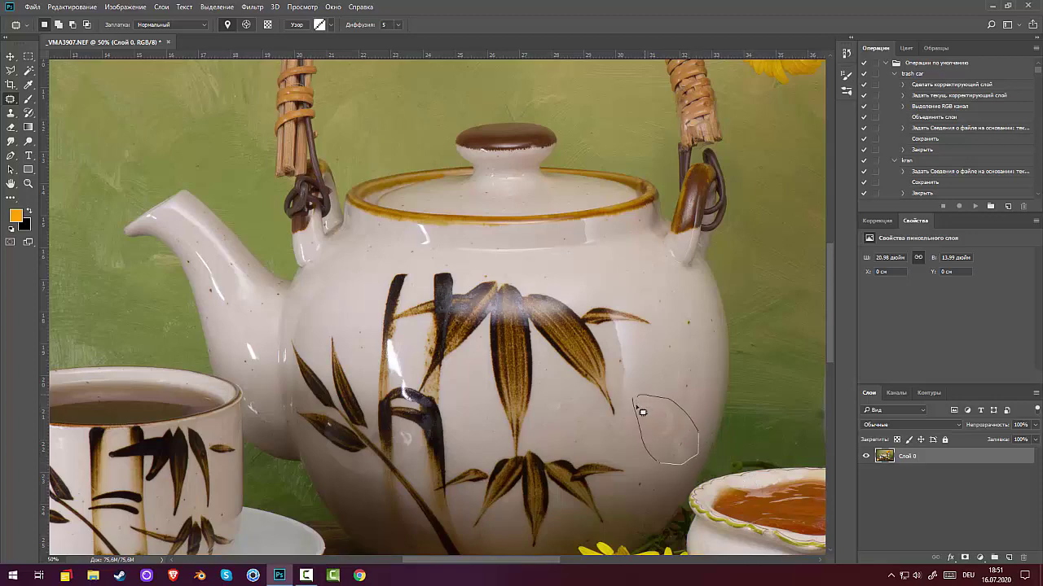
key("ctrl+d")
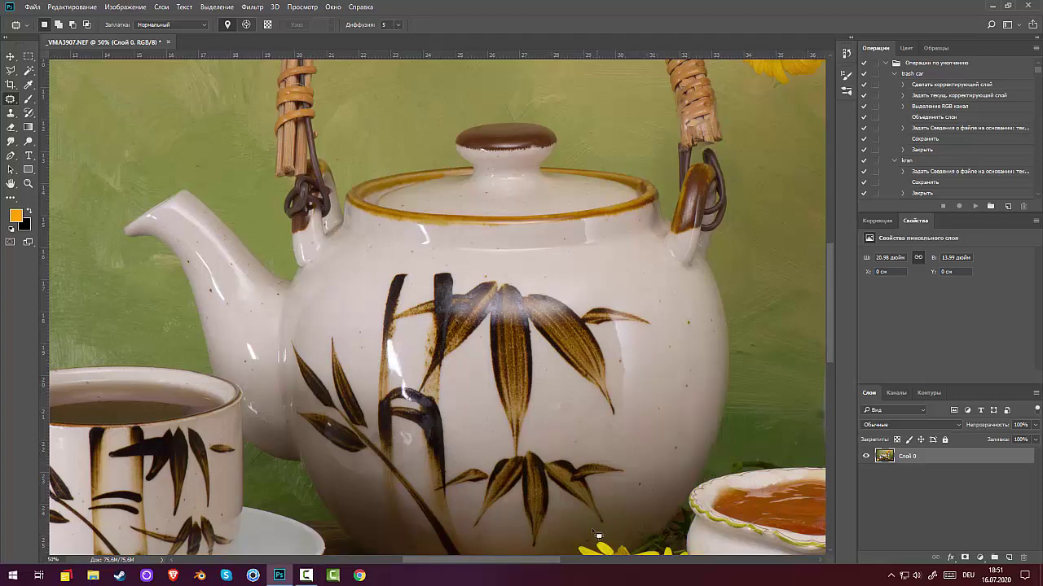
left_click_drag(581, 396, 326, 157)
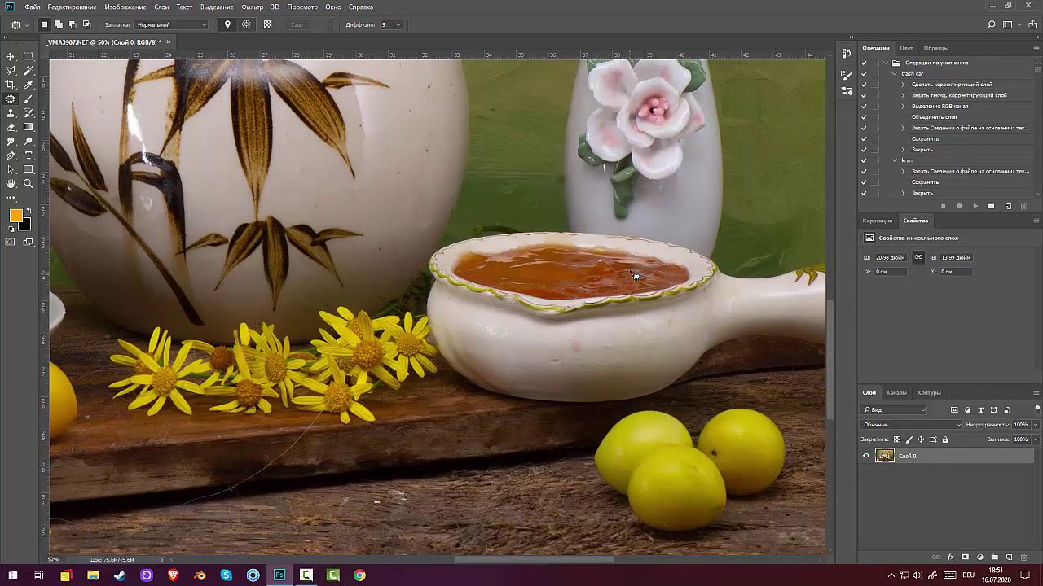
left_click_drag(631, 271, 655, 278)
Clone clean green background over the dark scratches beside the daisies above the vase, using the Clone Stamp
left_click_drag(604, 284, 395, 437)
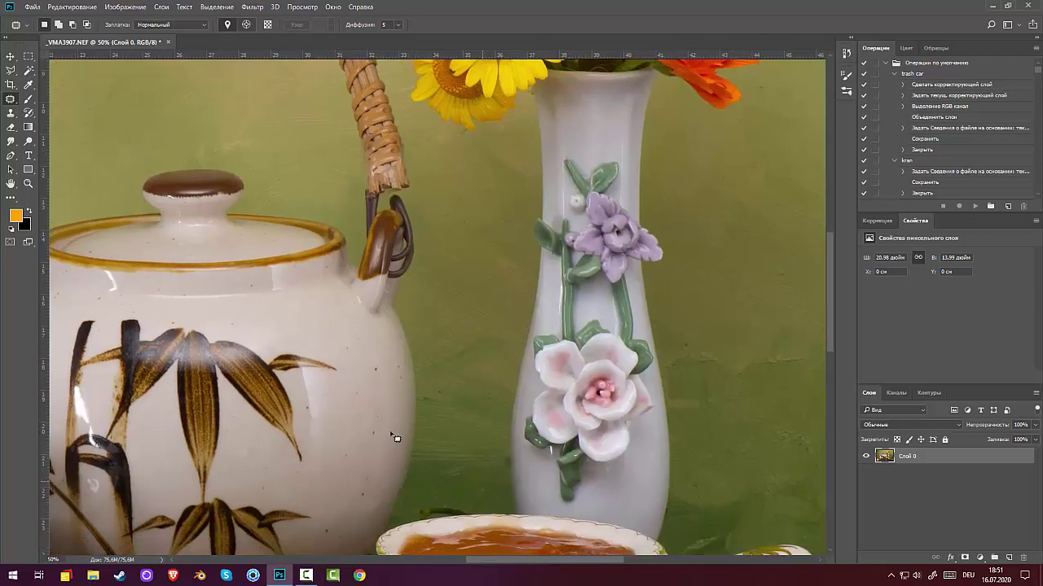
left_click(12, 114)
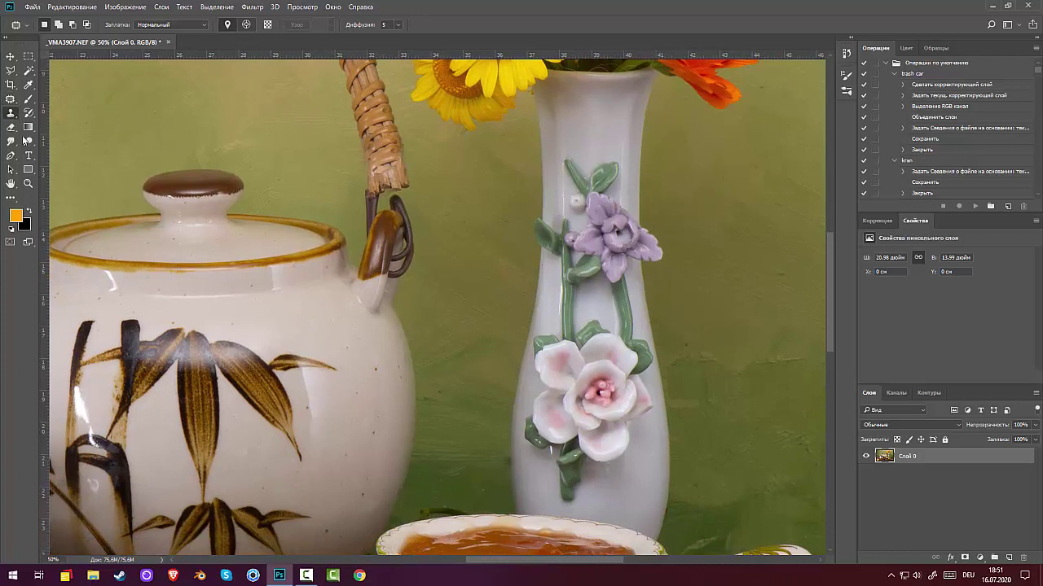
left_click(489, 446, "alt")
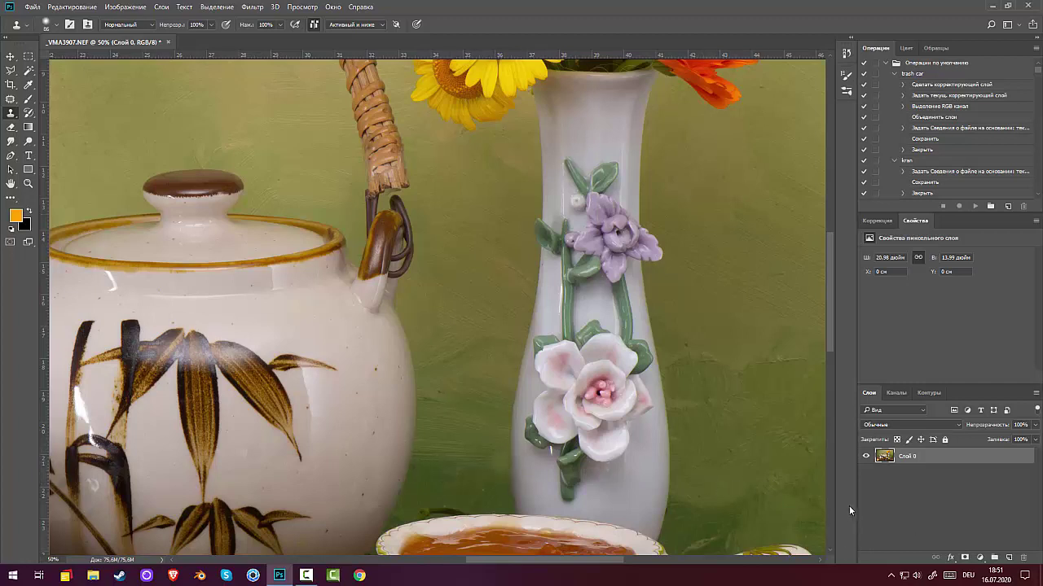
left_click_drag(732, 186, 511, 458)
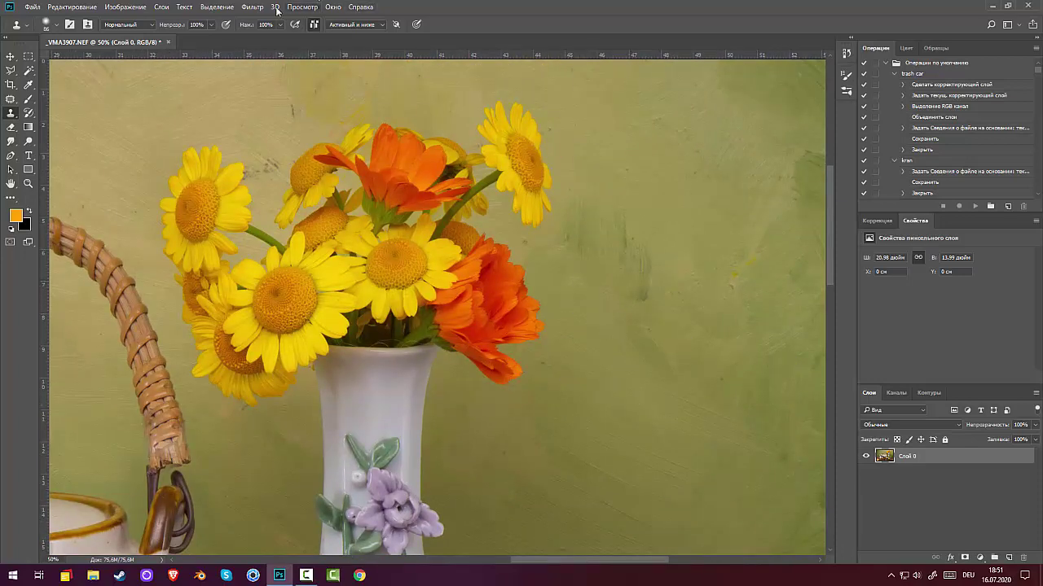
left_click_drag(264, 163, 254, 171)
Clone out the small dark specks on the green background around the wicker handle and above the spout
mouse_move(681, 213)
left_mouse_down()
mouse_move(663, 393)
mouse_move(911, 220)
mouse_move(911, 209)
left_mouse_up()
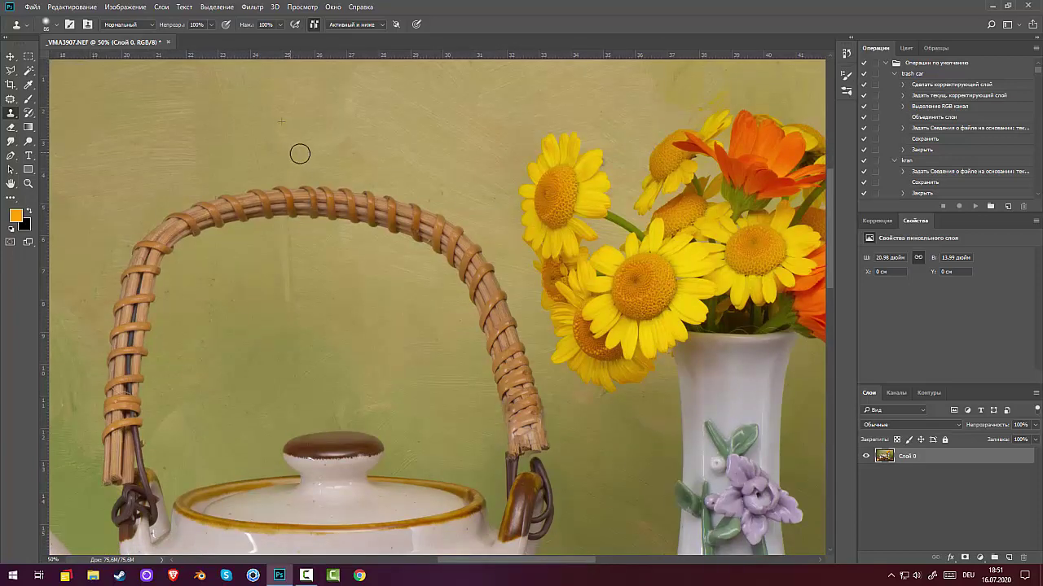
left_click_drag(435, 196, 428, 189)
left_click(351, 293)
mouse_move(353, 293)
left_mouse_down()
mouse_move(549, 142)
mouse_move(801, 116)
mouse_move(891, 129)
left_mouse_up()
left_click_drag(718, 162, 710, 169)
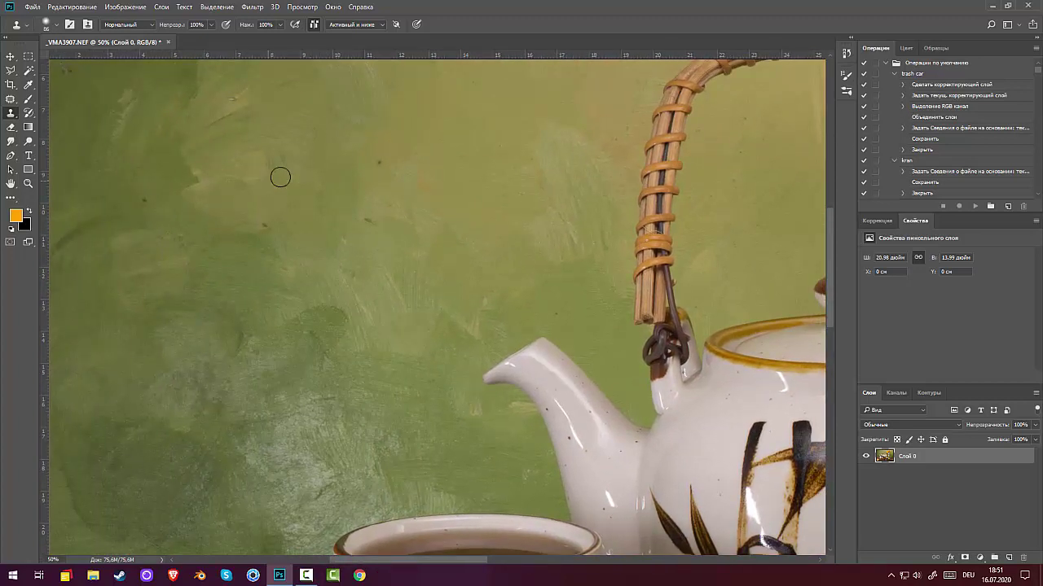
left_click(382, 165)
left_click_drag(380, 223, 359, 215)
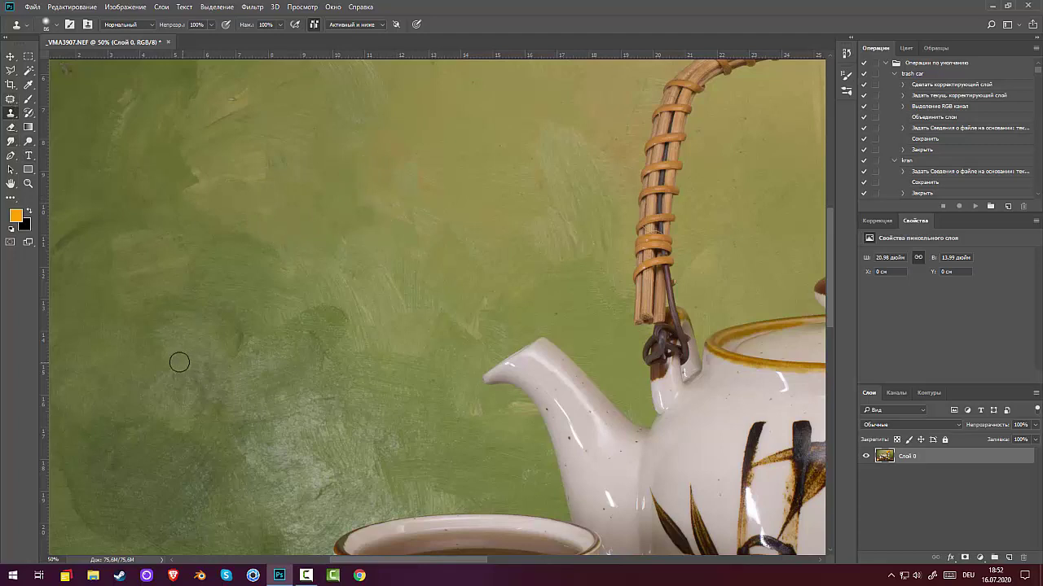
Clone darker green texture over the pale glare on the background above the cup, beside the spout
mouse_move(236, 426)
left_mouse_down()
mouse_move(321, 419)
mouse_move(323, 402)
mouse_move(207, 448)
mouse_move(363, 369)
mouse_move(289, 407)
mouse_move(261, 450)
mouse_move(347, 431)
mouse_move(333, 452)
mouse_move(271, 473)
mouse_move(339, 431)
mouse_move(284, 461)
mouse_move(278, 491)
mouse_move(356, 469)
left_mouse_up()
key("space")
left_click_drag(171, 473, 172, 472)
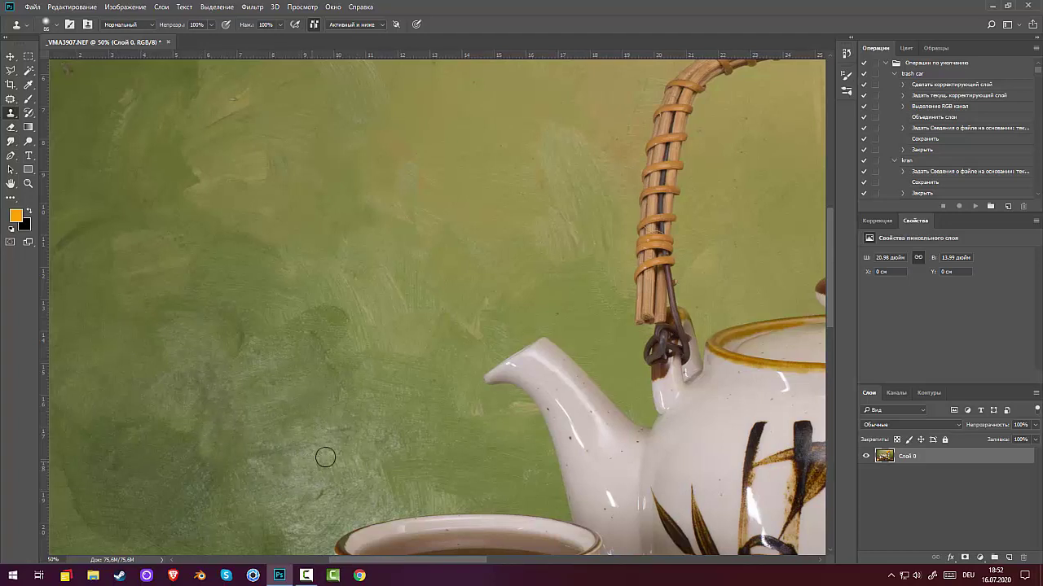
mouse_move(324, 458)
left_mouse_down()
mouse_move(283, 470)
mouse_move(362, 414)
mouse_move(363, 454)
mouse_move(378, 468)
mouse_move(353, 402)
mouse_move(374, 391)
mouse_move(380, 413)
mouse_move(400, 402)
mouse_move(325, 446)
mouse_move(308, 501)
mouse_move(344, 479)
mouse_move(306, 523)
left_mouse_up()
left_click(105, 512, "alt")
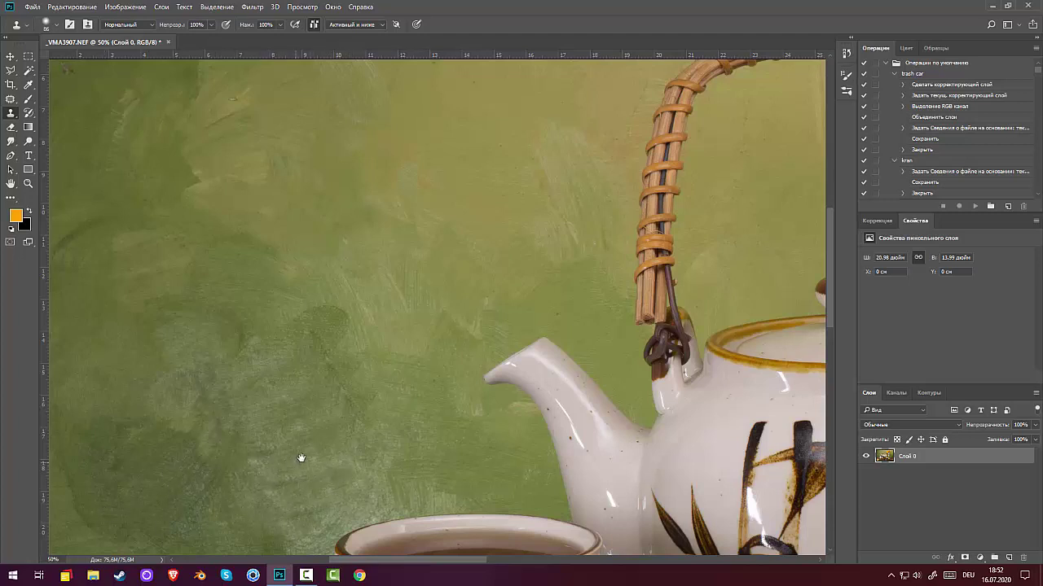
mouse_move(300, 459)
left_mouse_down()
mouse_move(238, 439)
mouse_move(249, 399)
left_mouse_up()
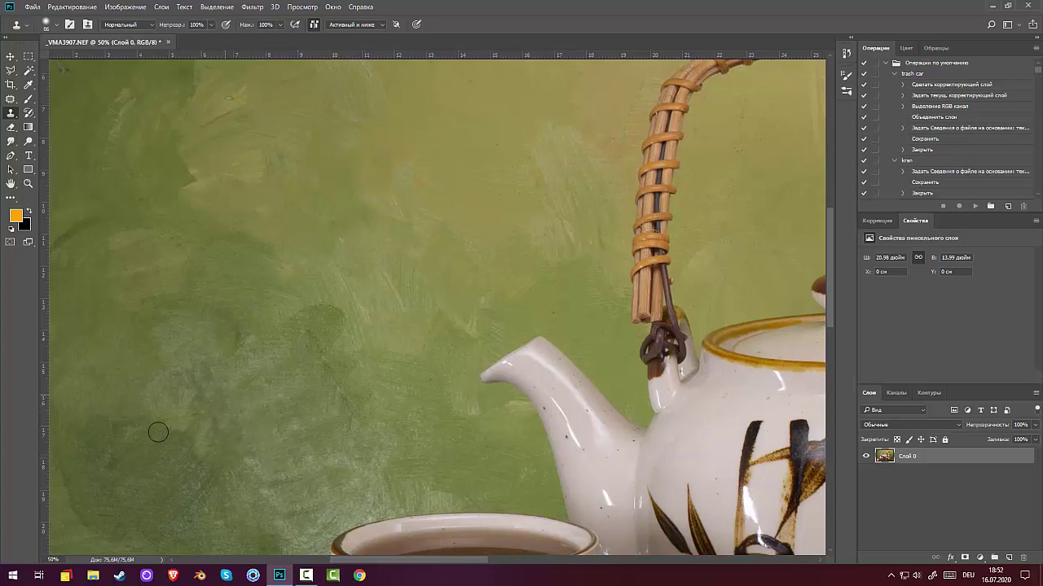
left_click_drag(130, 417, 136, 414)
mouse_move(171, 390)
left_mouse_down()
mouse_move(201, 388)
mouse_move(186, 403)
mouse_move(220, 403)
mouse_move(227, 386)
mouse_move(210, 383)
mouse_move(213, 371)
mouse_move(195, 372)
mouse_move(172, 398)
mouse_move(253, 400)
mouse_move(224, 405)
mouse_move(210, 385)
mouse_move(248, 395)
mouse_move(224, 401)
mouse_move(233, 405)
mouse_move(213, 433)
mouse_move(236, 428)
mouse_move(226, 448)
mouse_move(189, 481)
mouse_move(206, 450)
mouse_move(144, 480)
left_mouse_up()
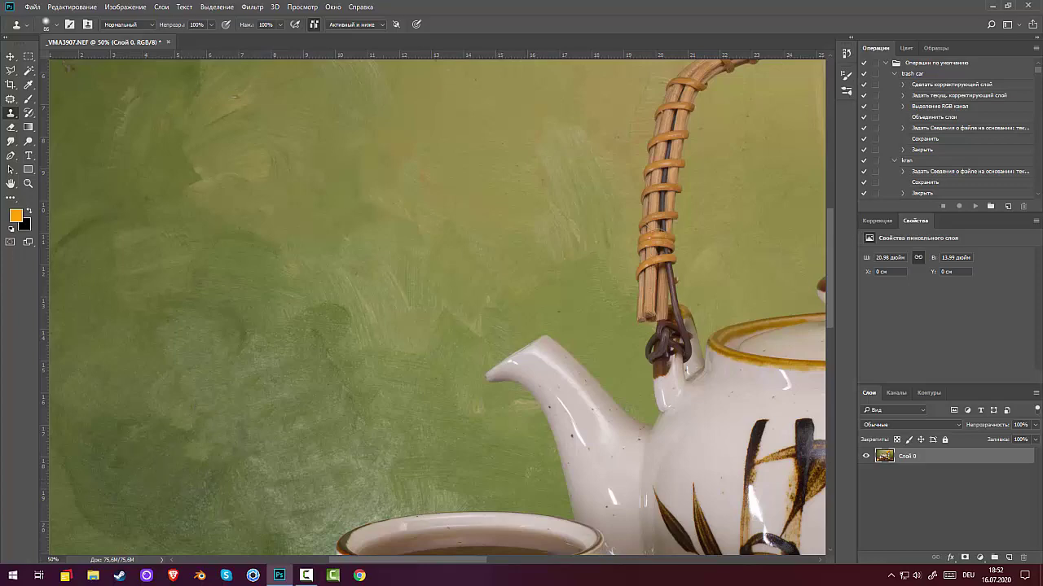
Add a new layer and draw a 4:3 elliptical selection with a 300 px feather around the teapot
key("ctrl+minus")
key("ctrl+minus")
key("ctrl+minus")
key("ctrl+minus")
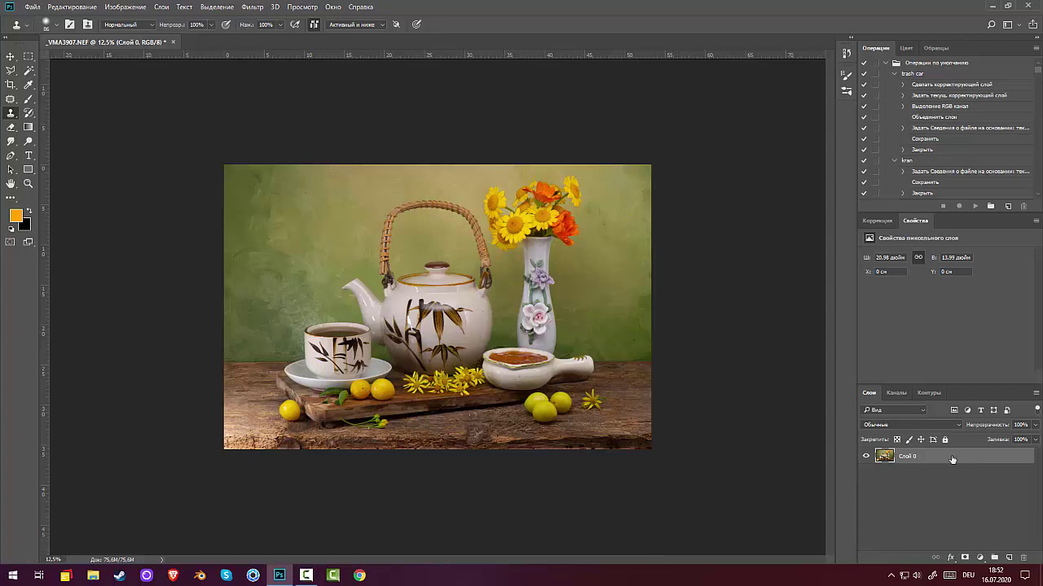
left_click(1009, 558)
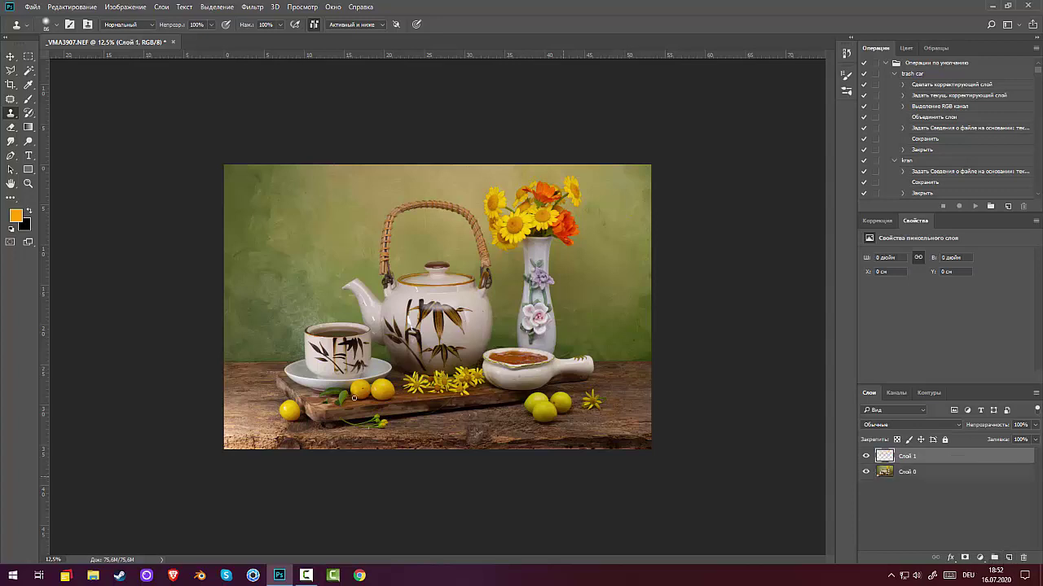
left_click(30, 63)
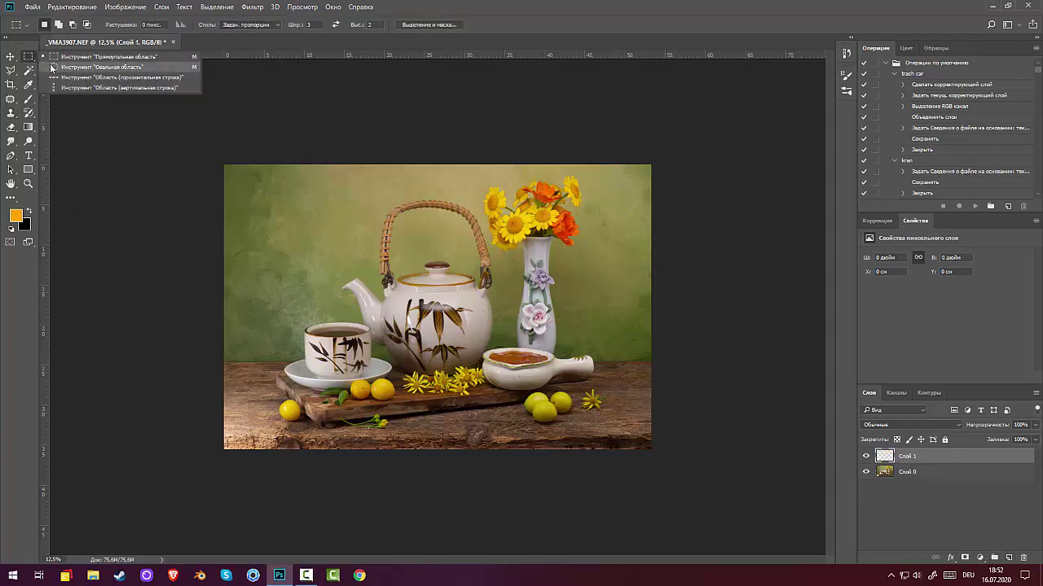
left_click(65, 69)
left_click_drag(271, 231, 690, 402)
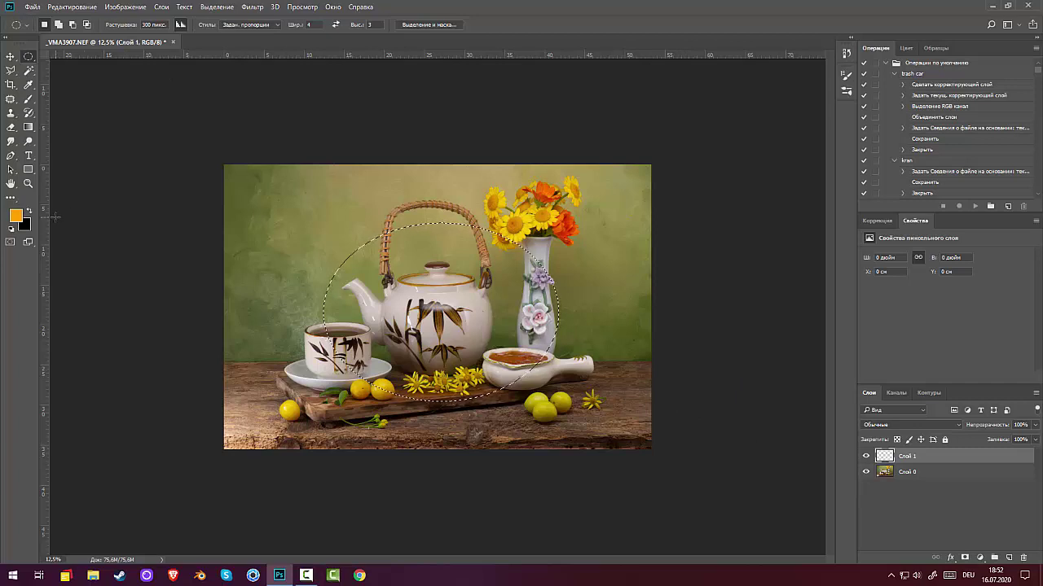
Invert the elliptical selection, fill it with the black background color, and deselect
key("ctrl+shift+i")
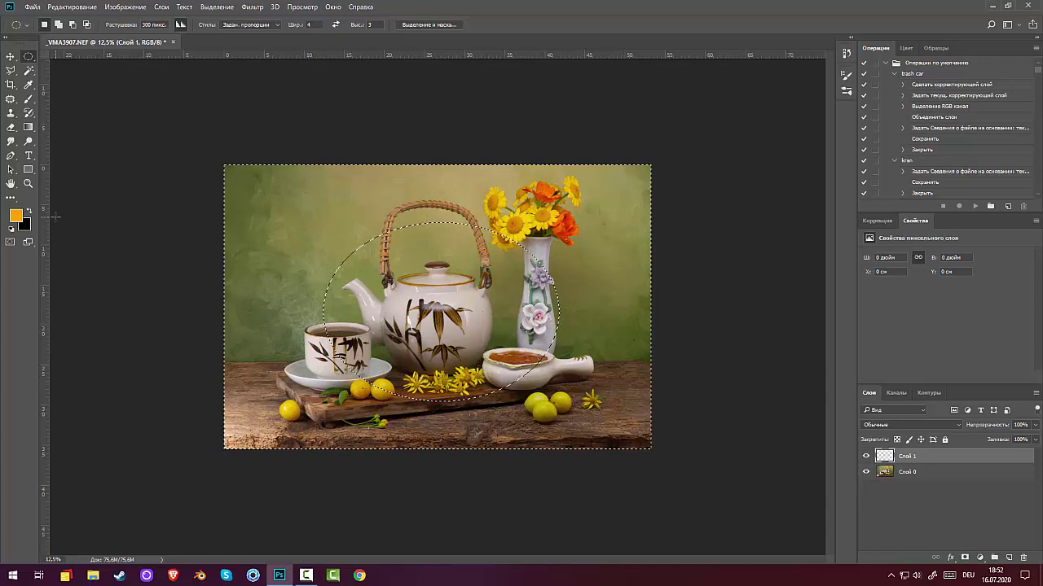
key("ctrl+BackSpace")
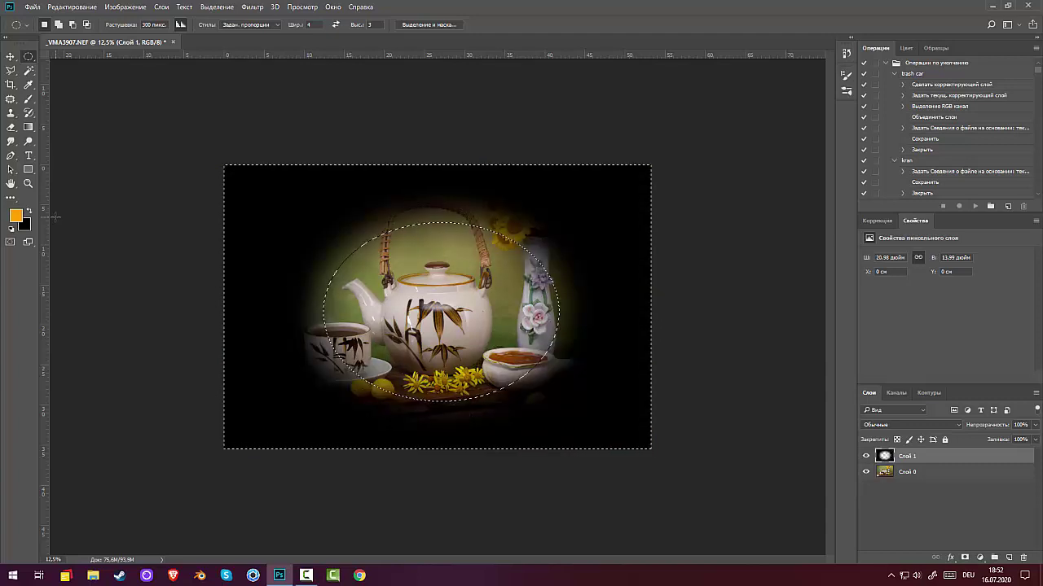
key("ctrl+d")
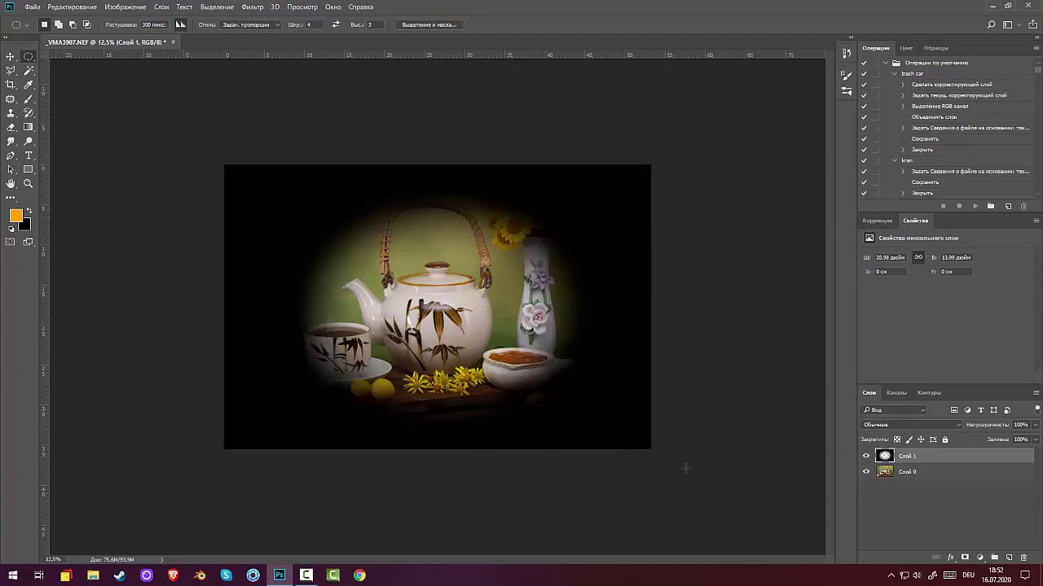
Scale the black vignette layer to about 162% over the still life and set its opacity to 62%
key("ctrl+t")
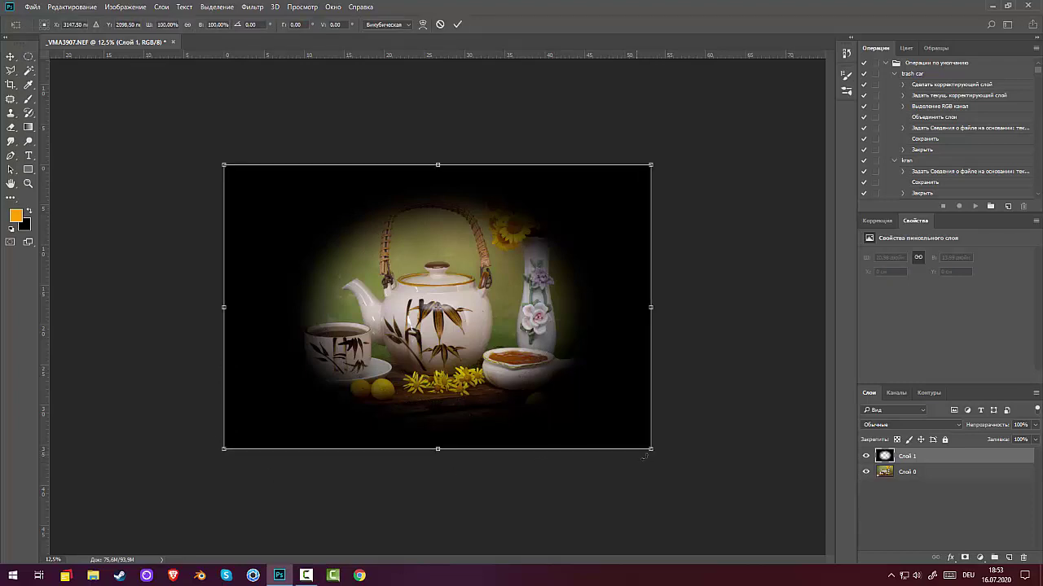
left_click_drag(649, 448, 823, 565)
left_click_drag(510, 365, 442, 329)
left_click_drag(150, 127, 91, 67)
left_click_drag(428, 375, 455, 344)
left_click_drag(780, 78, 803, 64)
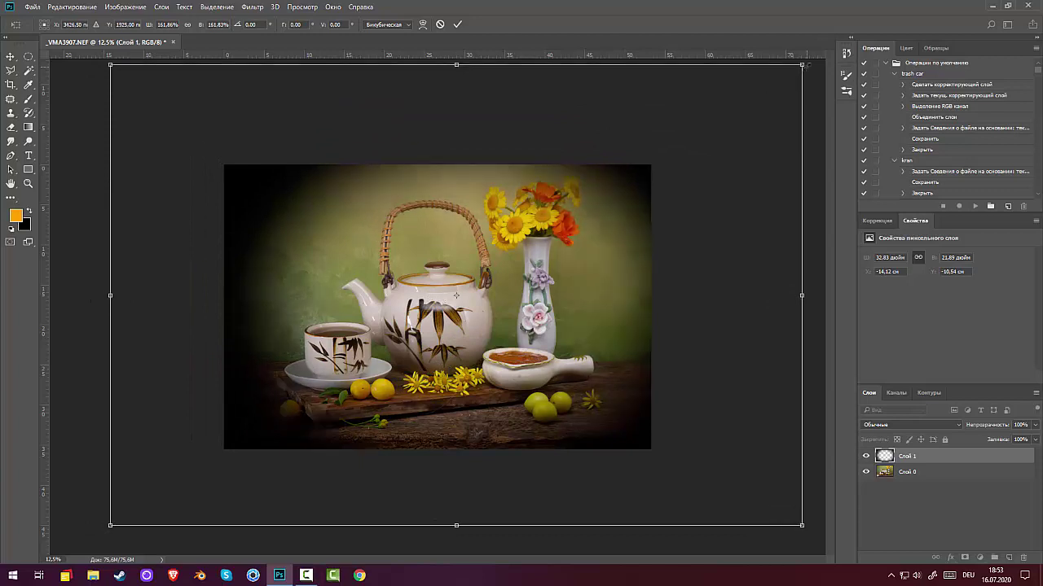
left_click_drag(343, 319, 335, 324)
key("Return")
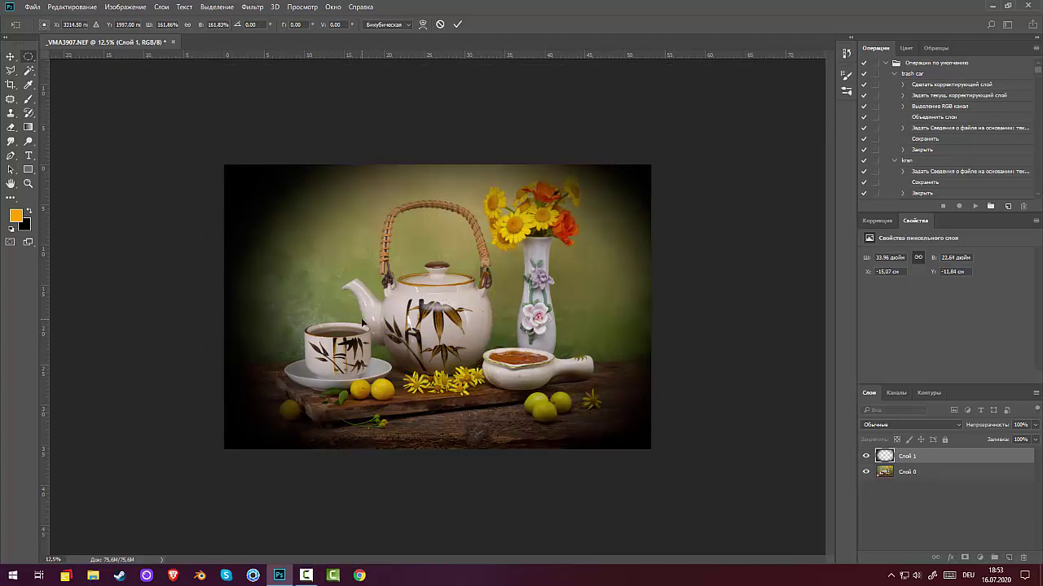
key("Return")
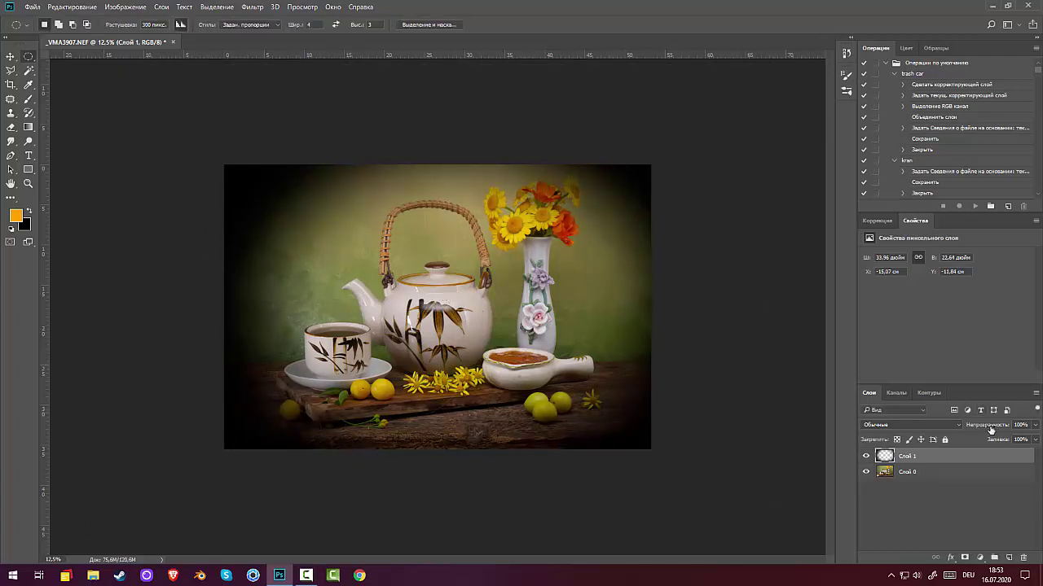
mouse_move(991, 430)
left_mouse_down()
mouse_move(960, 433)
mouse_move(972, 433)
left_mouse_up()
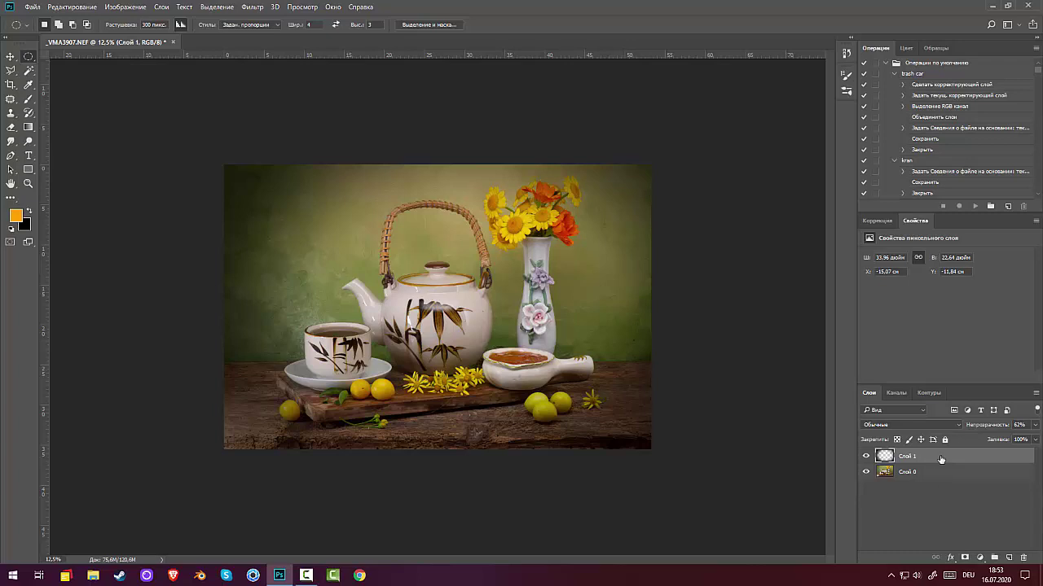
right_click(421, 330)
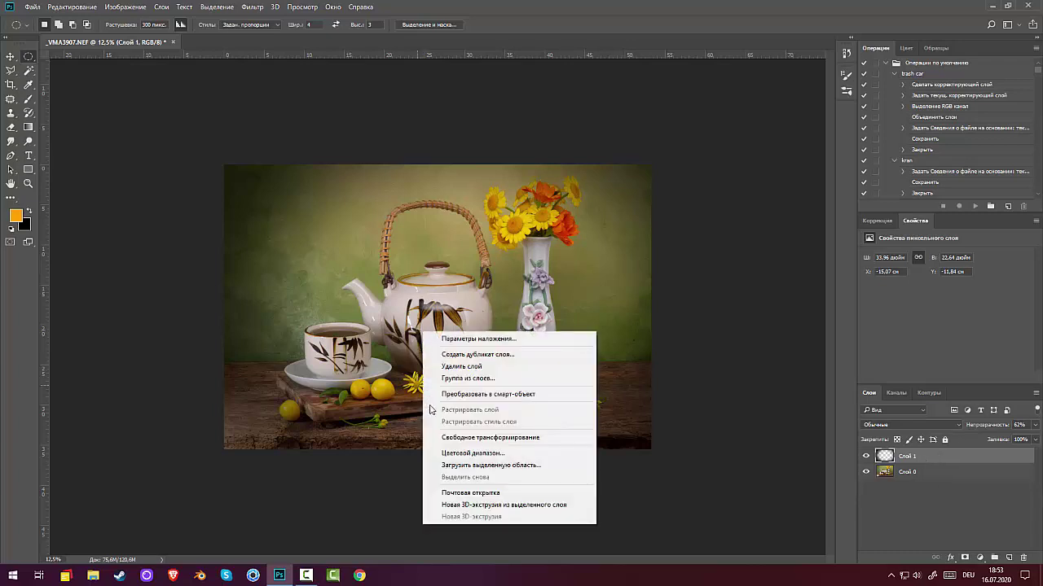
left_click(447, 340)
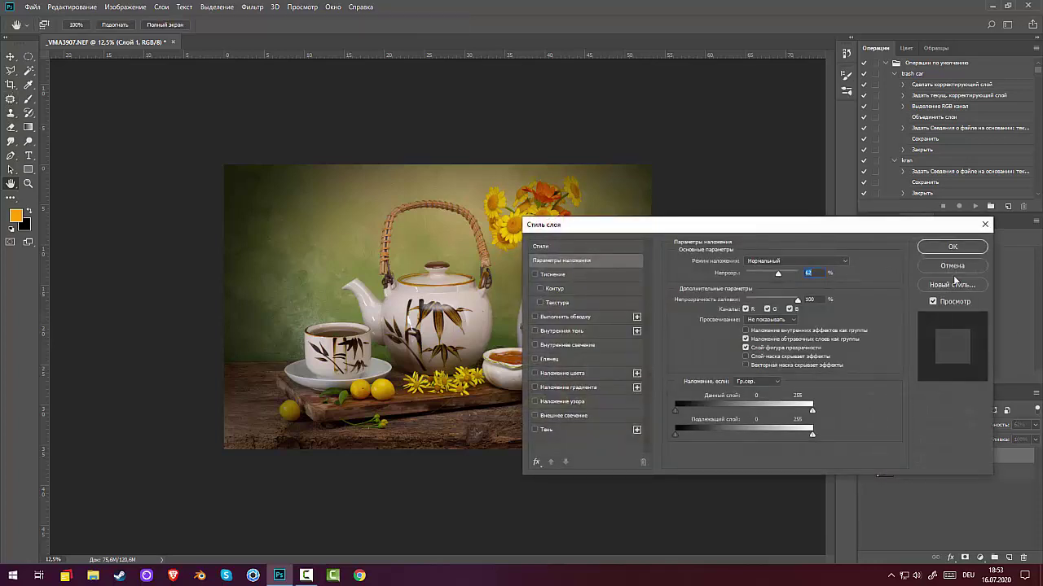
left_click(952, 266)
left_click(11, 84)
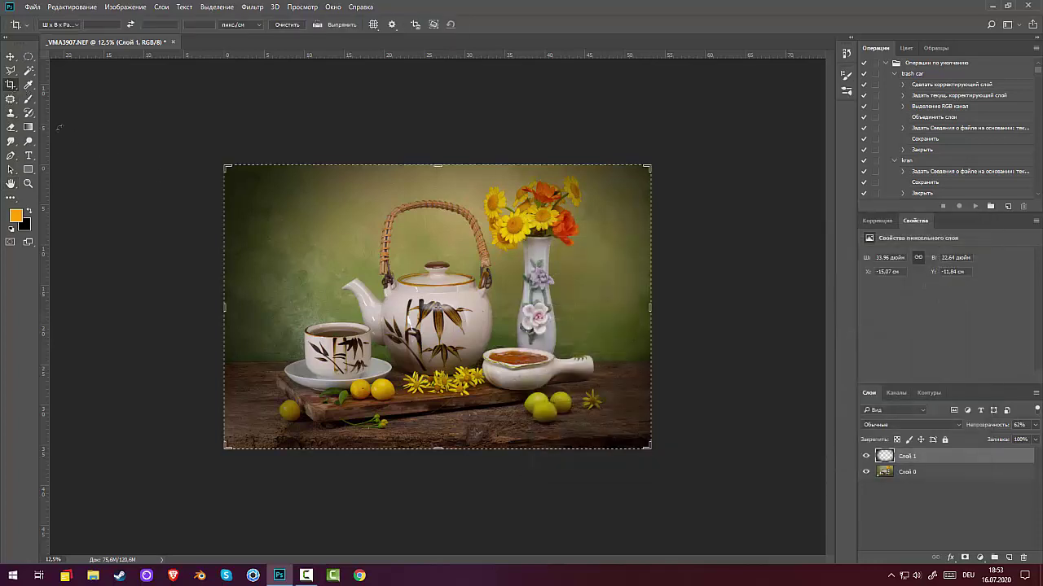
key("Escape")
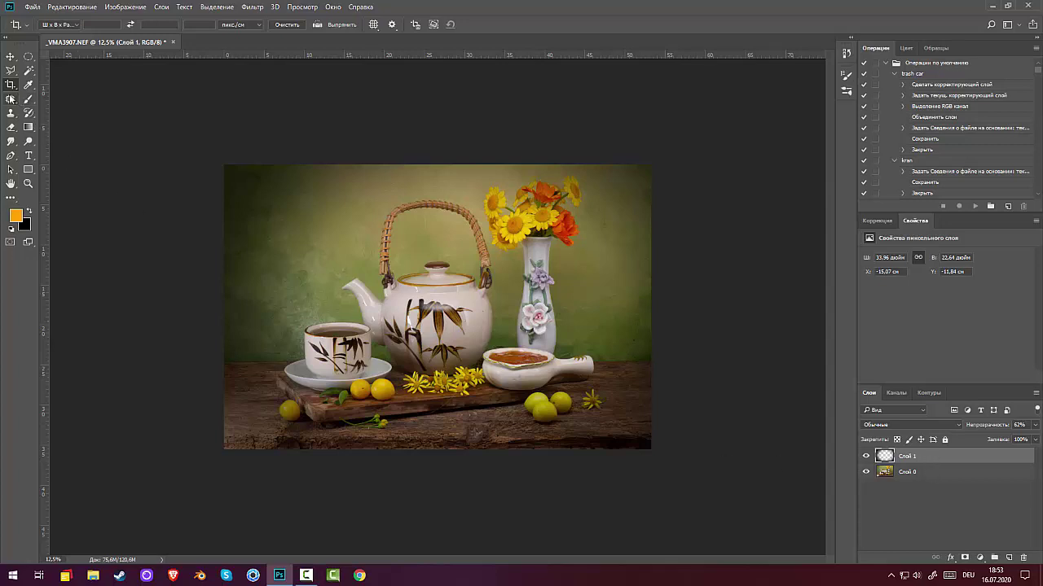
left_click(885, 457, "ctrl")
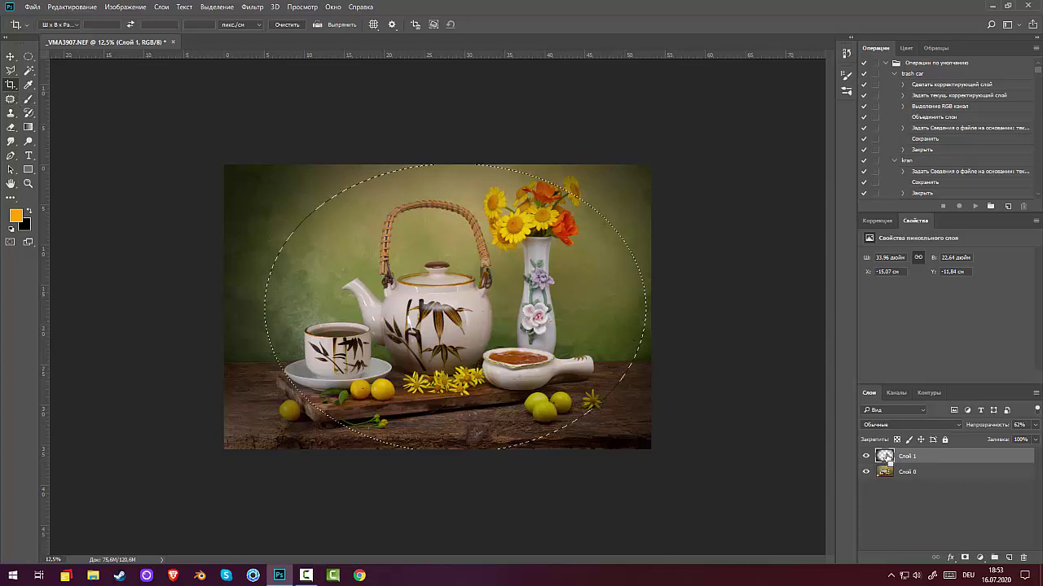
key("ctrl+d")
key("c")
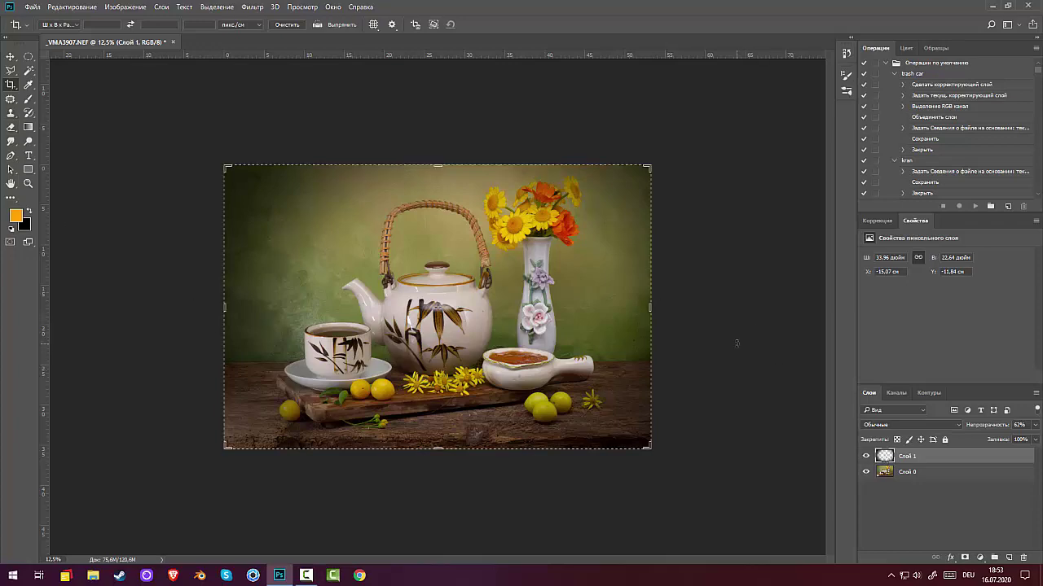
key("Escape")
left_click(10, 56)
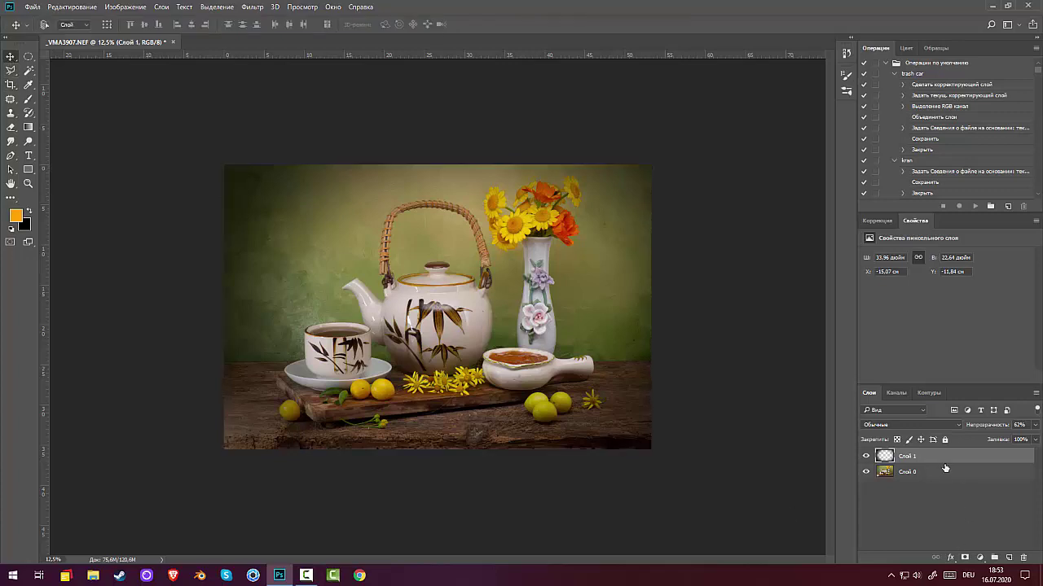
Warp the vignette layer, reshaping its edges around the still life to lighten the table and darken the vase side, and apply the transformation
key("ctrl+t")
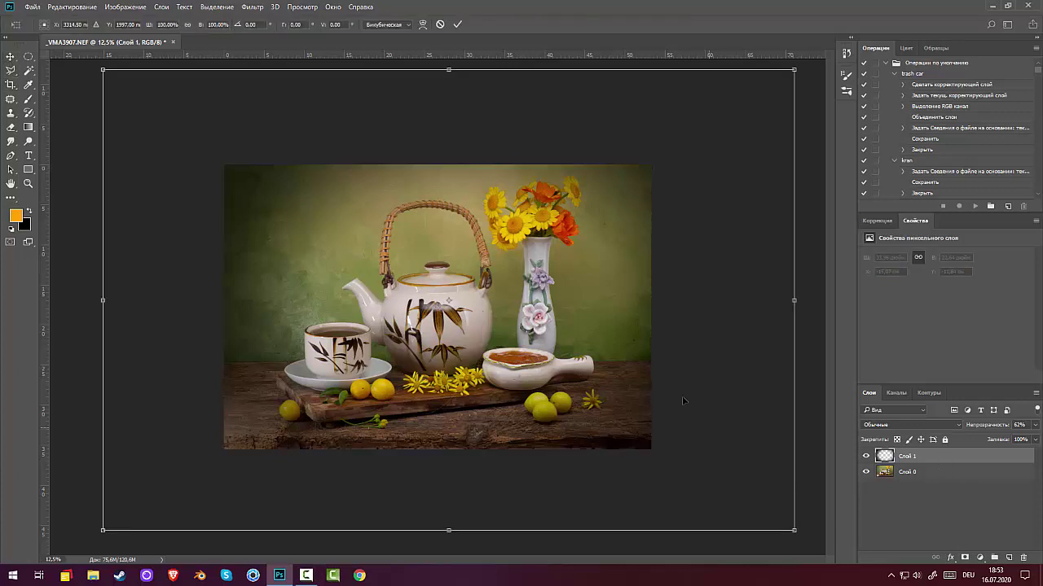
right_click(602, 364)
left_click(632, 438)
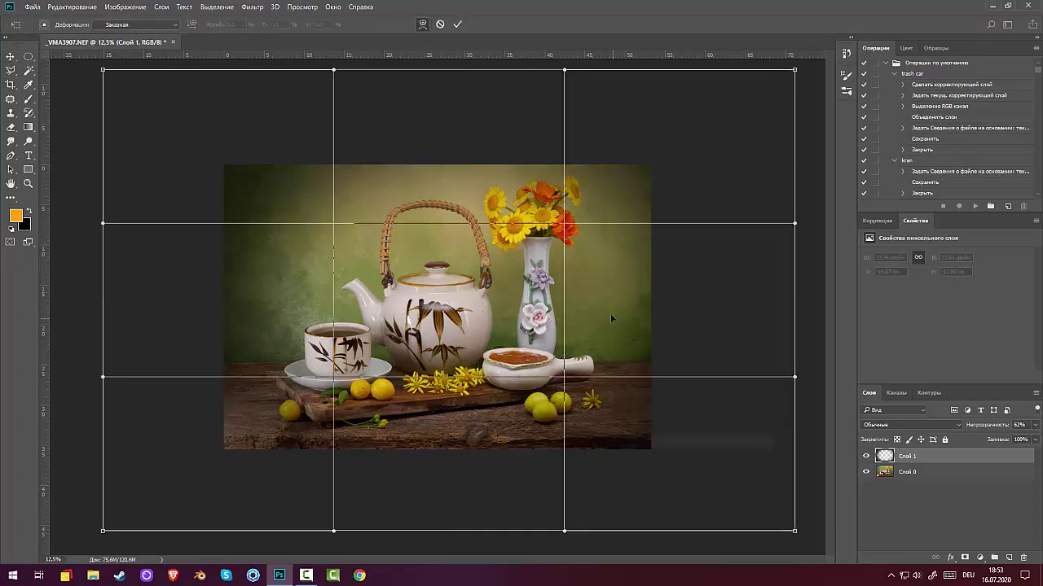
left_click_drag(575, 329, 542, 264)
left_click_drag(312, 256, 326, 202)
left_click_drag(224, 446, 204, 493)
left_click_drag(628, 418, 626, 443)
left_click_drag(651, 313, 616, 321)
key("Return")
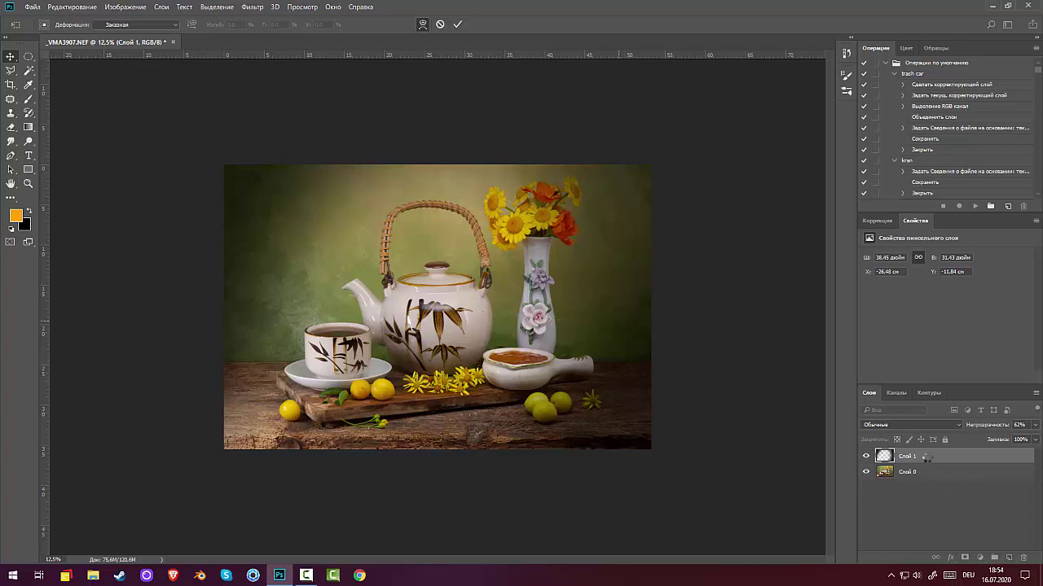
key("Return")
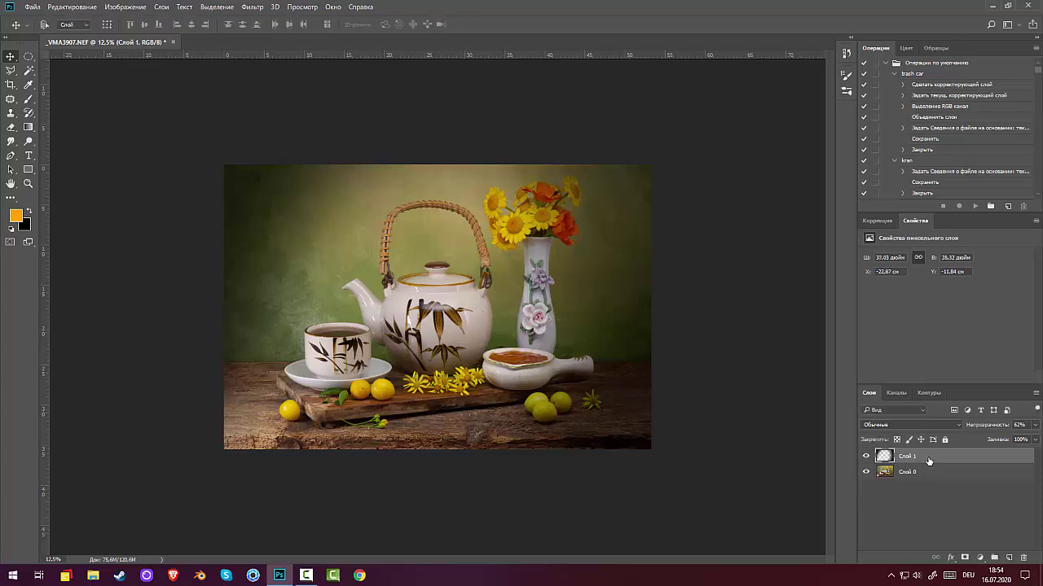
Add a layer mask to the vignette layer and fade the vignette near the table's lower-right corner with a black radial gradient
left_click(965, 559)
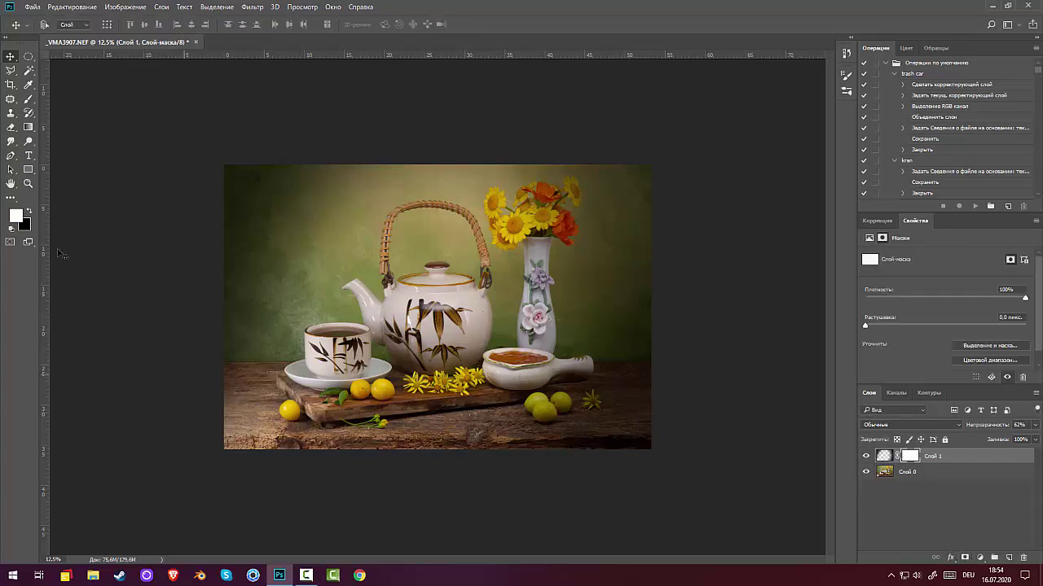
left_click(29, 213)
left_click(28, 127)
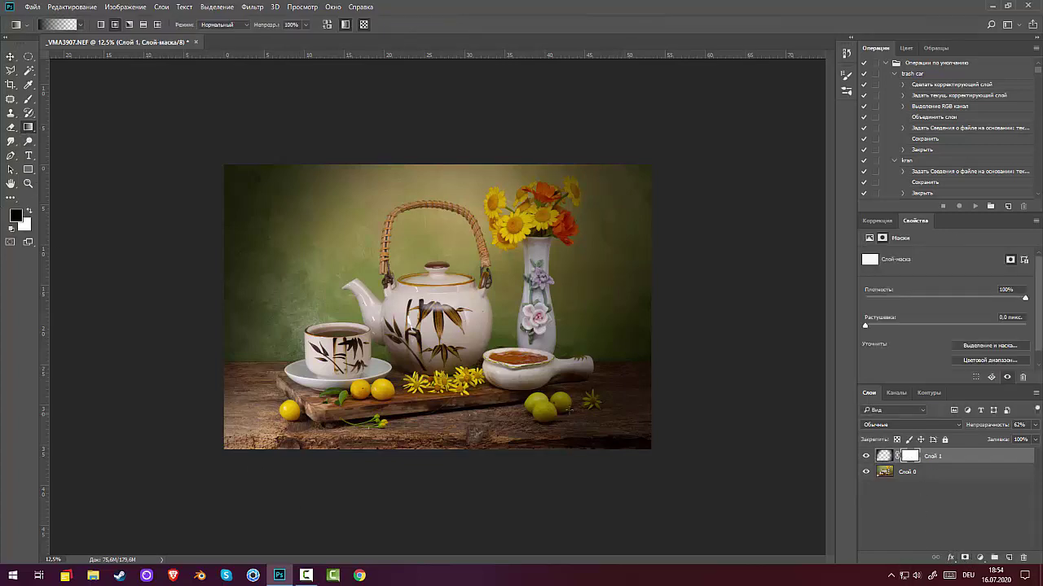
left_click_drag(611, 424, 641, 420)
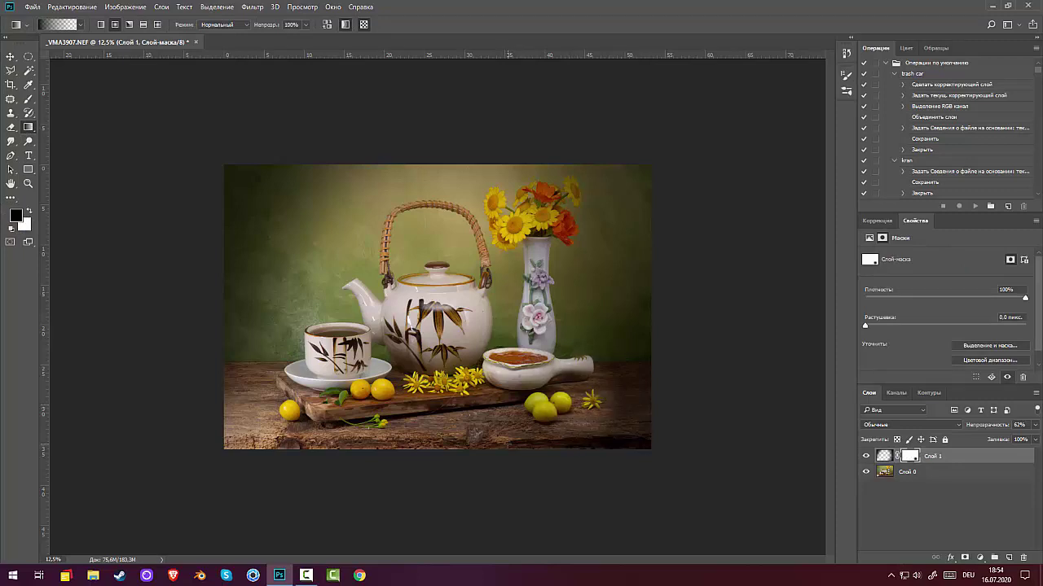
left_click_drag(589, 400, 691, 415)
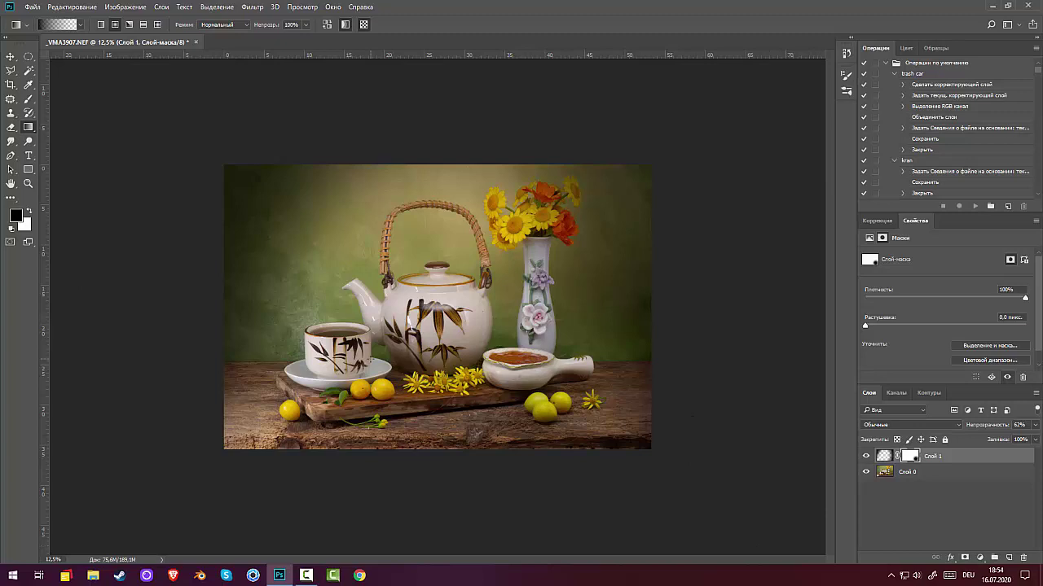
key("ctrl+alt+z")
key("ctrl+alt+z")
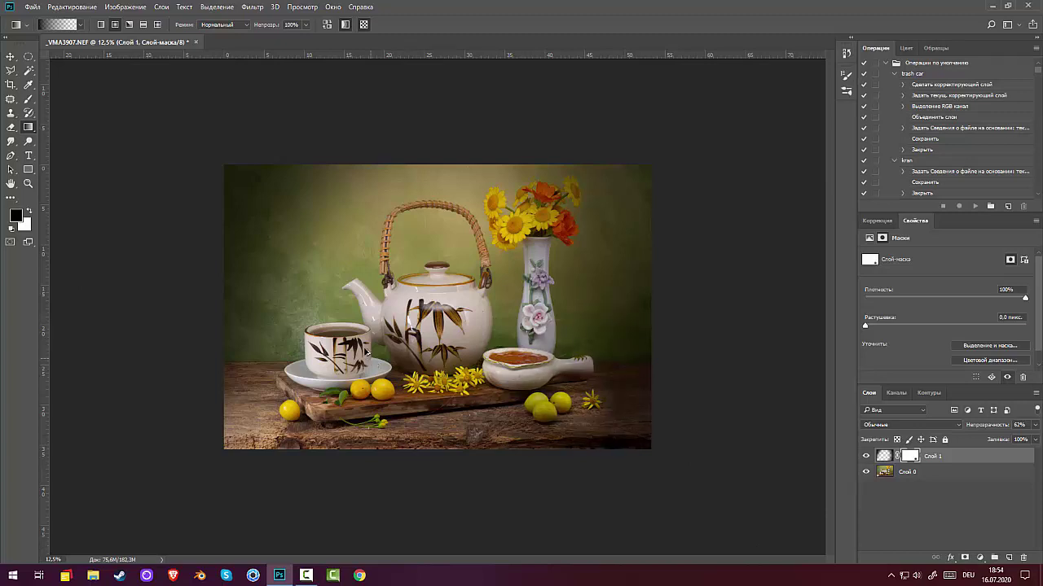
Mask out the vignette along the bottom edge of the wooden table with black-to-transparent radial gradients
left_click_drag(568, 444, 567, 444)
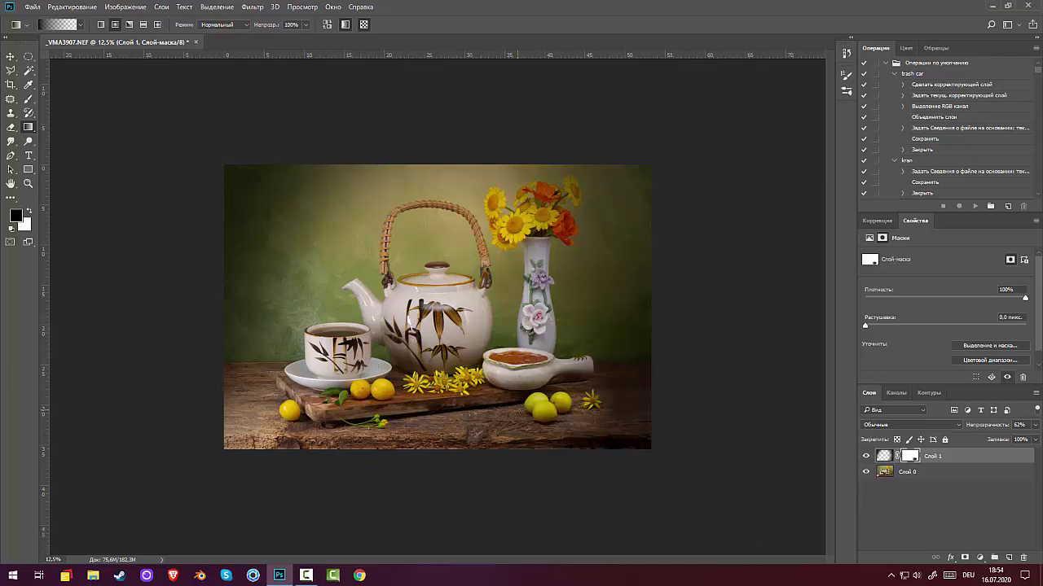
left_click_drag(647, 463, 647, 464)
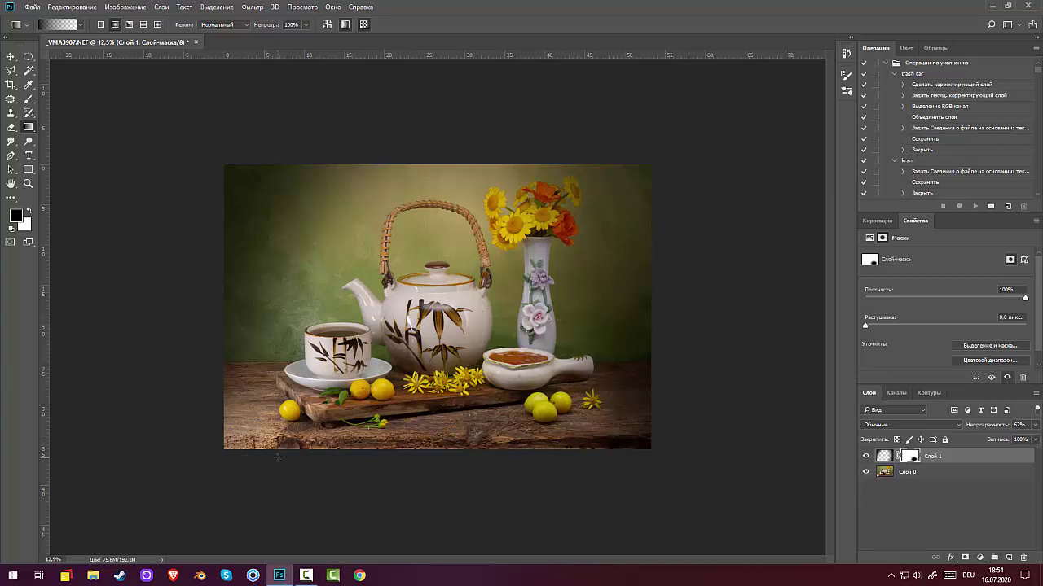
left_click_drag(235, 426, 236, 427)
left_click_drag(314, 428, 392, 458)
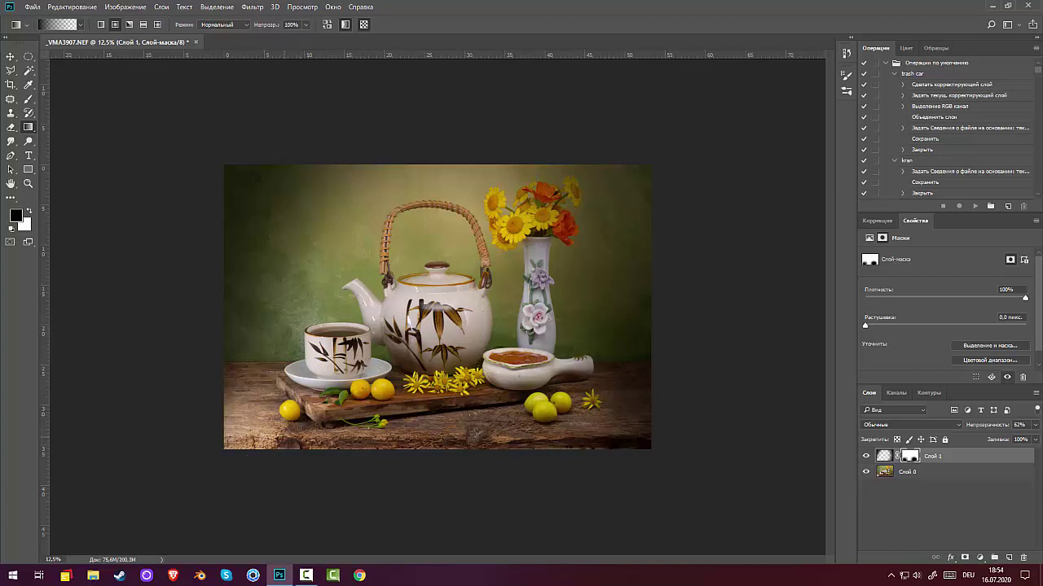
left_click_drag(203, 424, 329, 468)
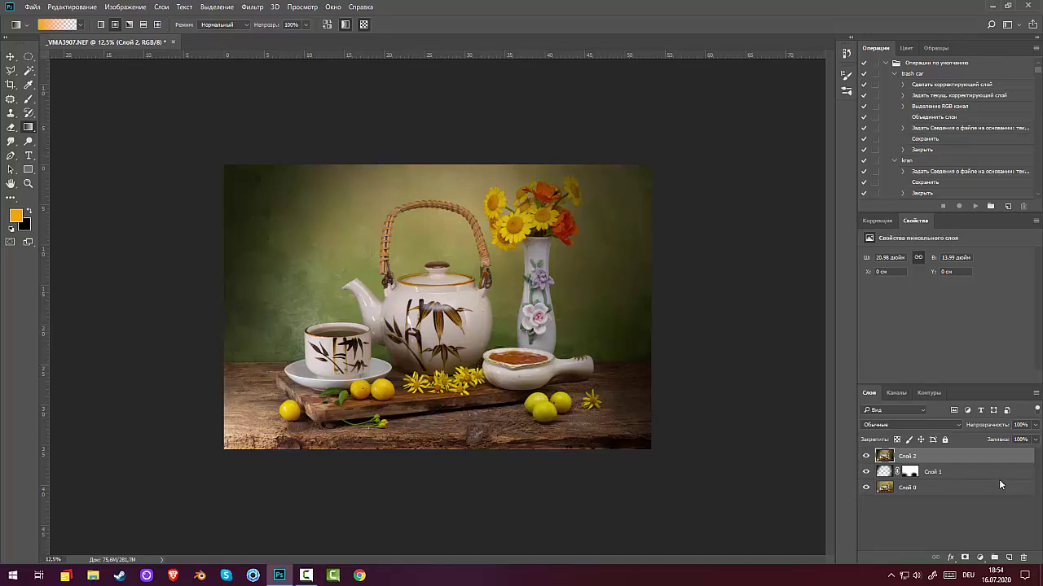
Merge all visible content into a new top layer and patch the pale glare on the green background above and beside the cup
left_click(11, 98)
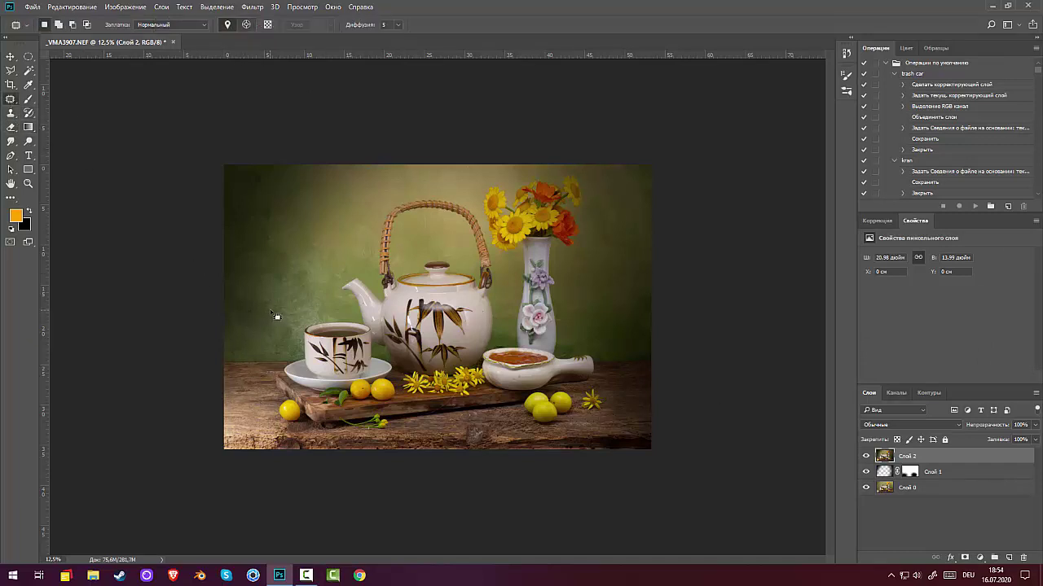
mouse_move(305, 334)
left_mouse_down()
mouse_move(323, 316)
mouse_move(291, 291)
mouse_move(276, 318)
mouse_move(284, 327)
mouse_move(304, 217)
left_mouse_up()
key("ctrl+d")
key("ctrl+t")
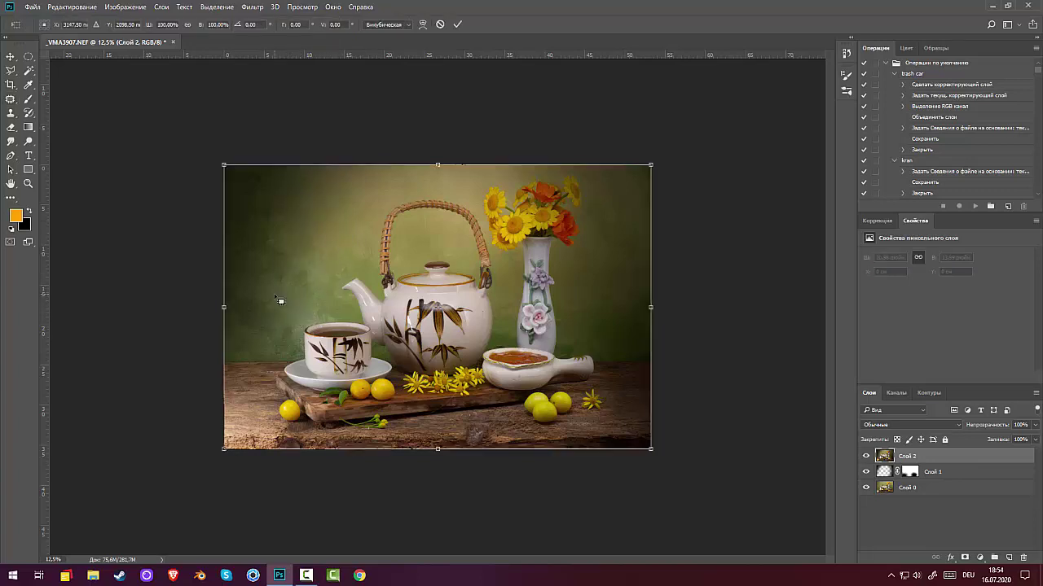
key("Escape")
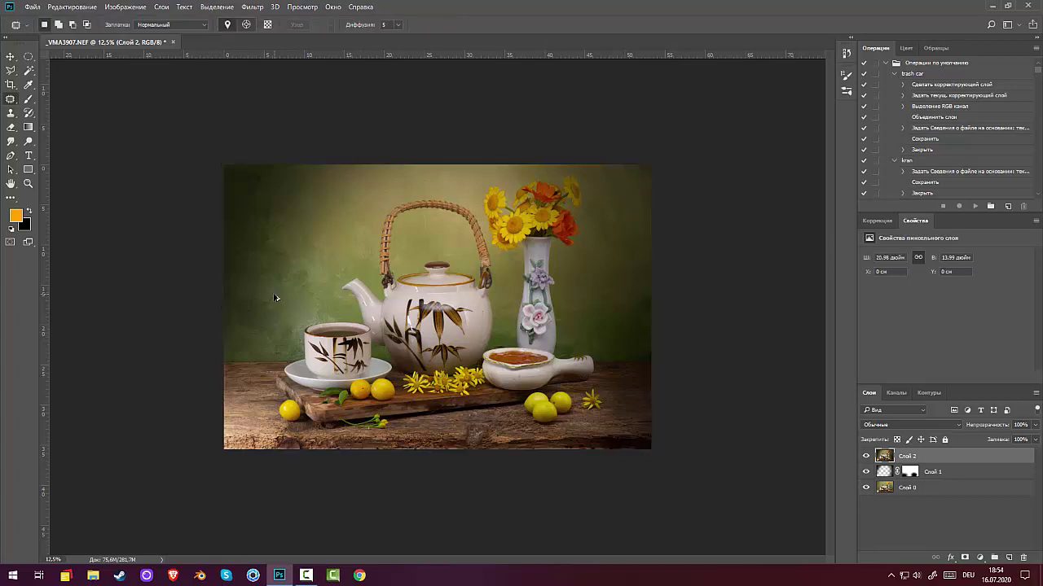
mouse_move(277, 298)
left_mouse_down()
mouse_move(281, 326)
mouse_move(261, 336)
left_mouse_up()
key("ctrl+d")
Examine the whole still life at a reduced zoom to judge the retouched background and the vignette
key("ctrl+minus")
key("ctrl+minus")
key("ctrl+minus")
key("ctrl+minus")
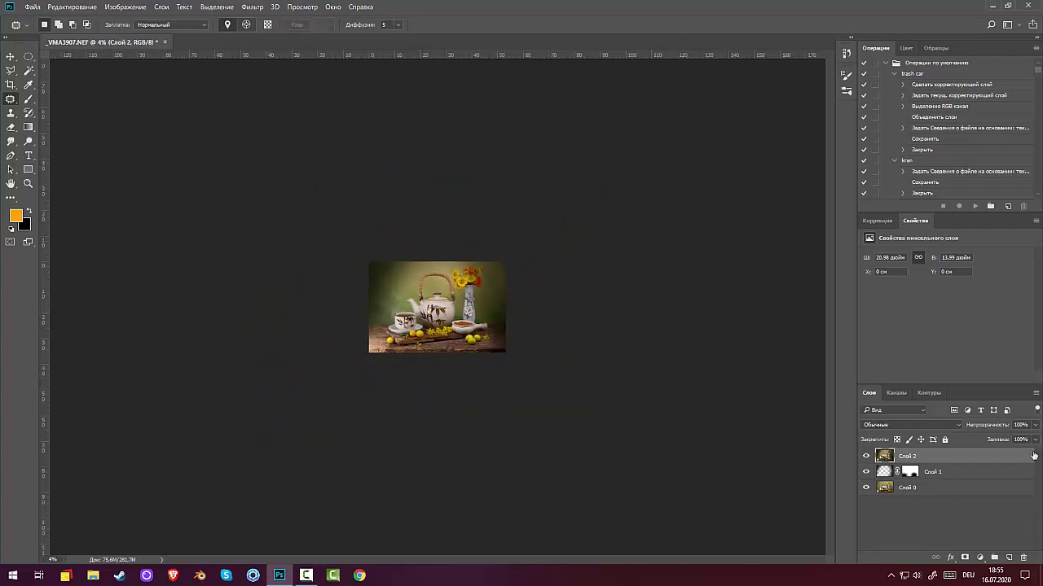
key("ctrl+plus")
key("ctrl+plus")
key("ctrl+plus")
key("ctrl+plus")
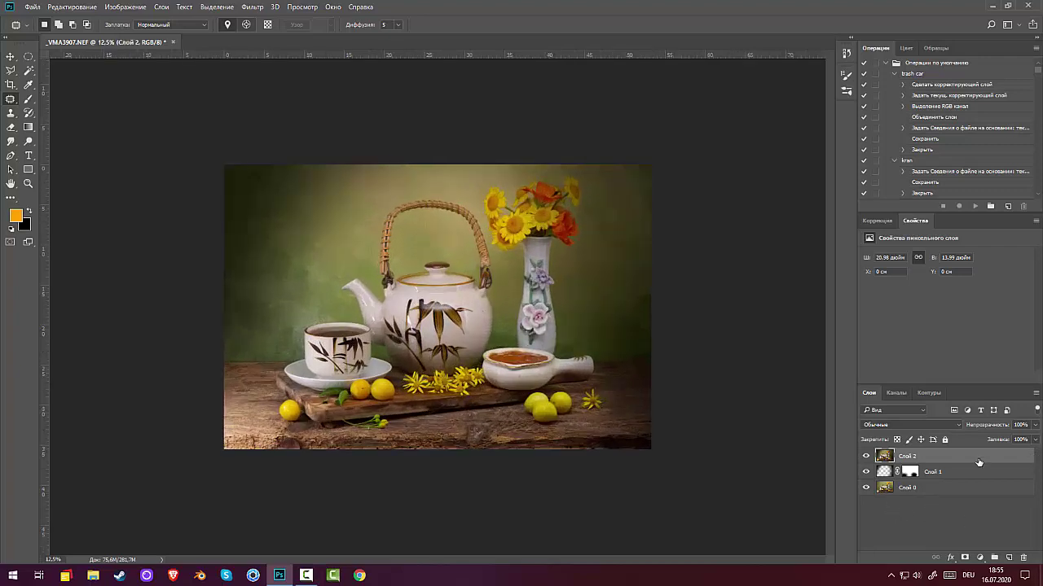
Add a Levels adjustment layer with the white input level at 218 and invert its mask to black
left_click(877, 221)
left_click(900, 252)
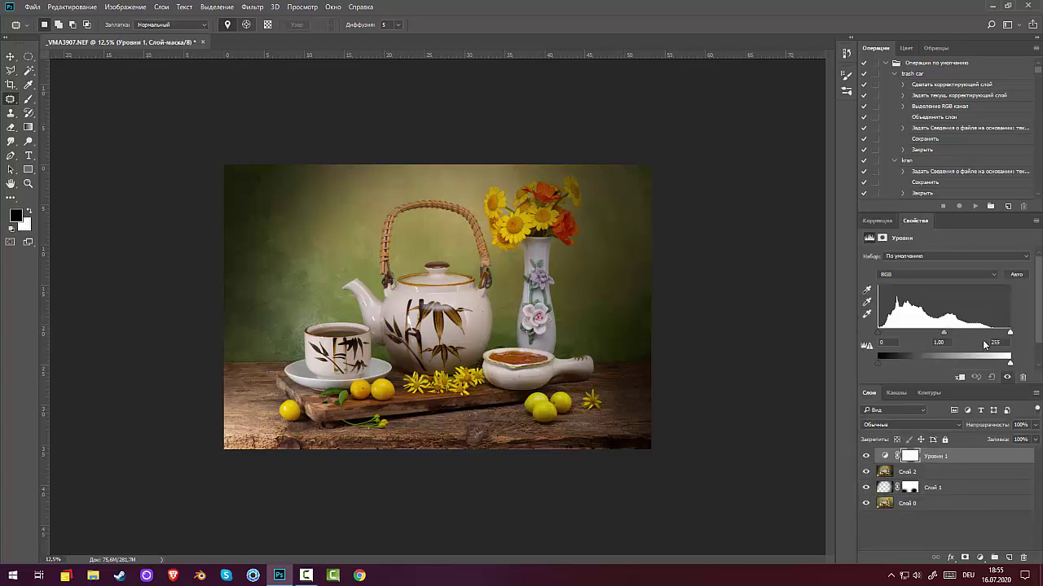
left_click_drag(1015, 336, 992, 334)
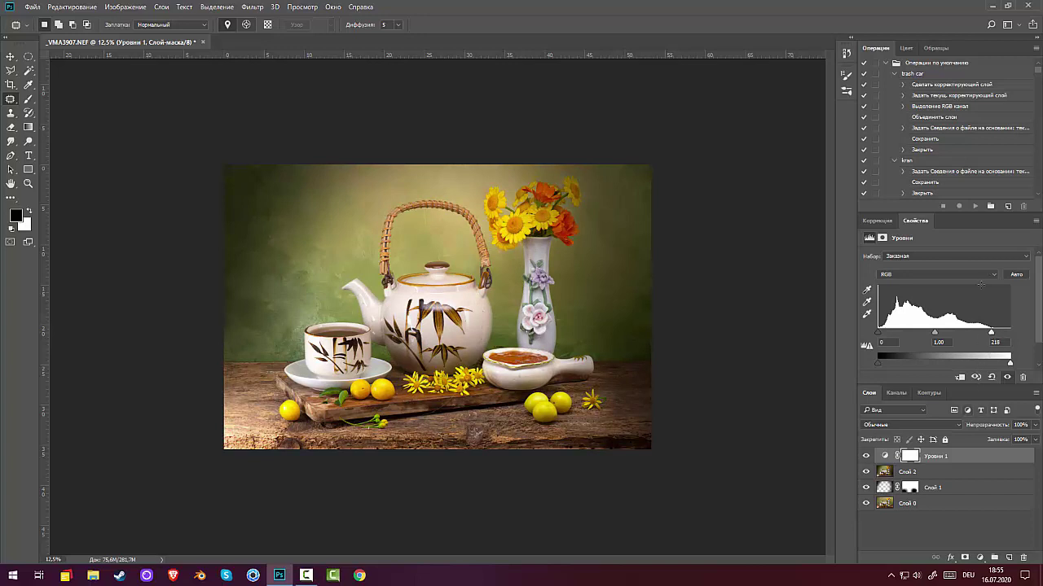
left_click(913, 456)
key("ctrl+i")
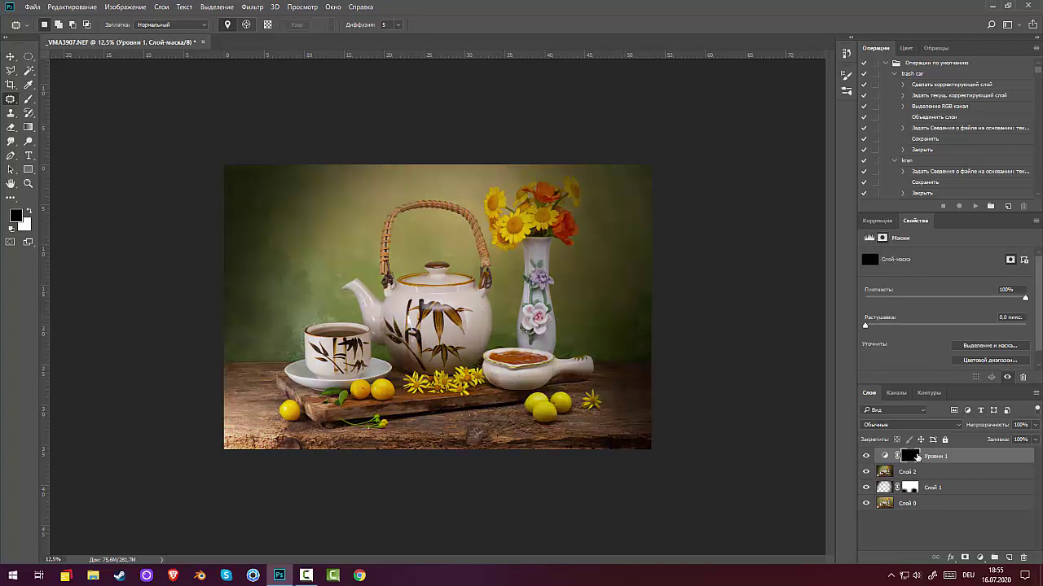
Make white the foreground color and reveal the Levels brightening over the sauce dish and the green fruits with radial gradients on the mask
left_click(28, 169)
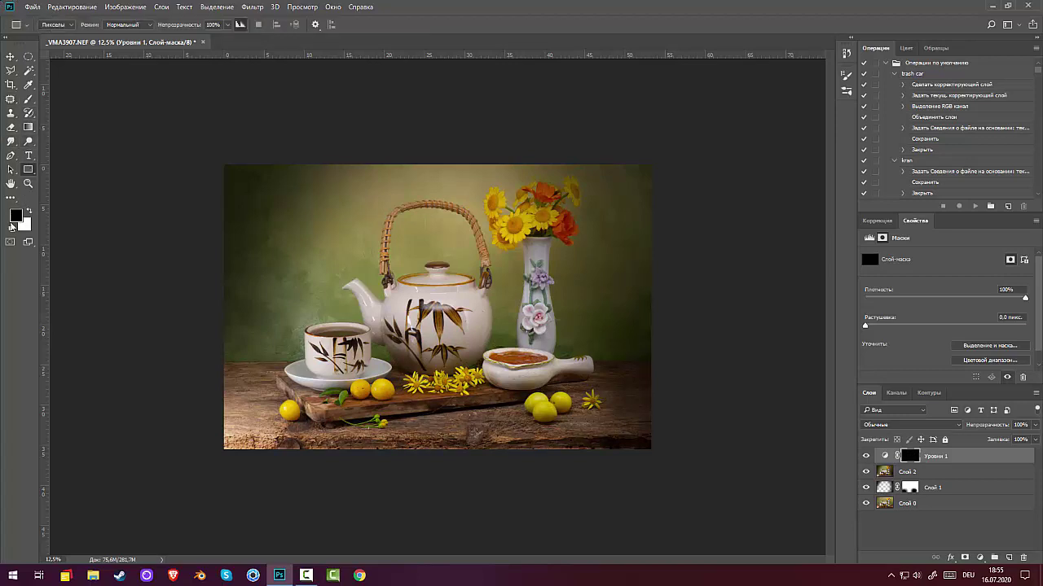
left_click(31, 212)
key("ctrl+minus")
key("ctrl+plus")
key("ctrl+plus")
key("ctrl+plus")
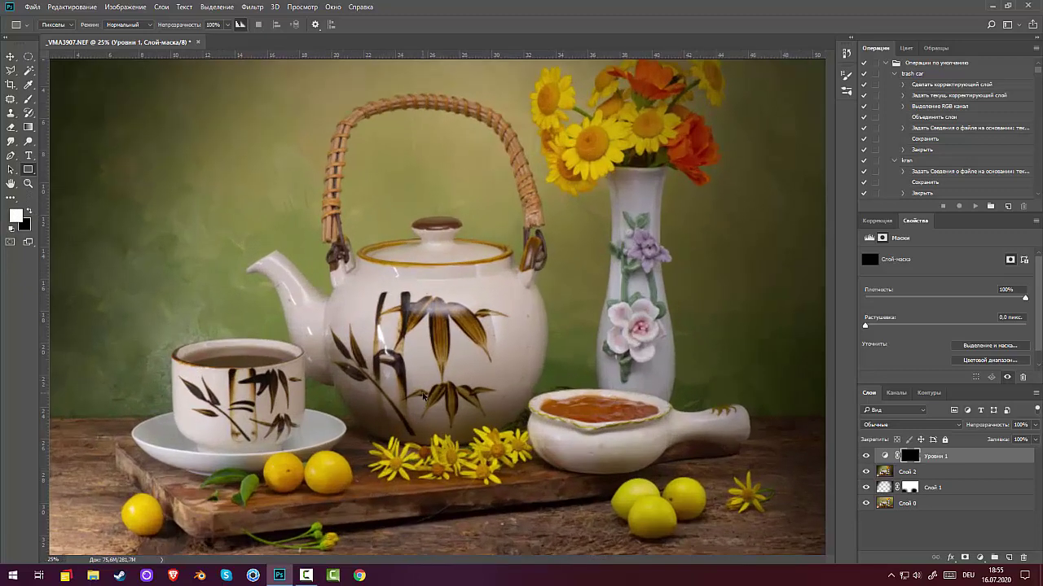
left_click_drag(594, 415, 630, 425)
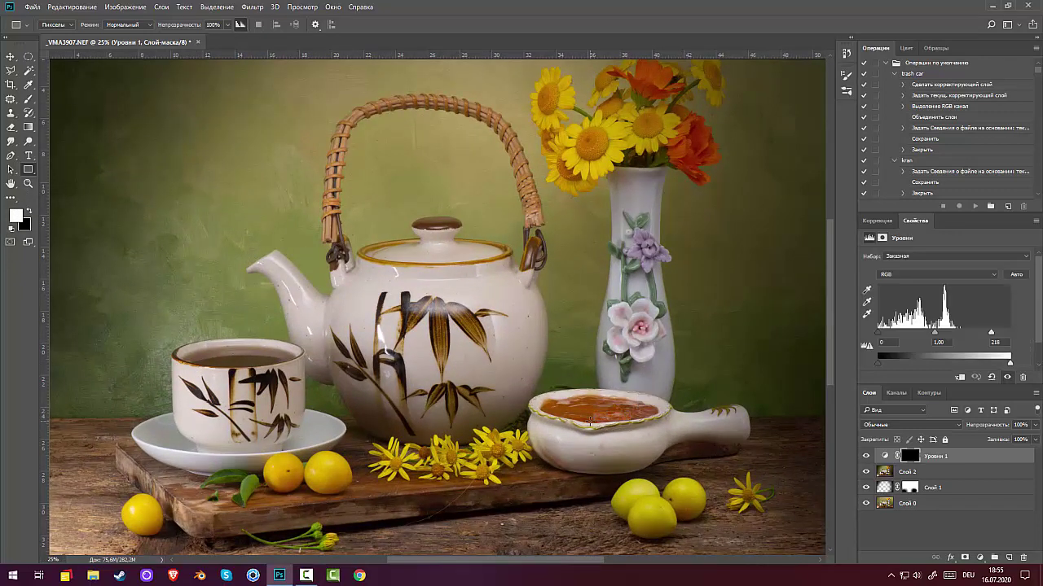
key("ctrl+z")
left_click(28, 127)
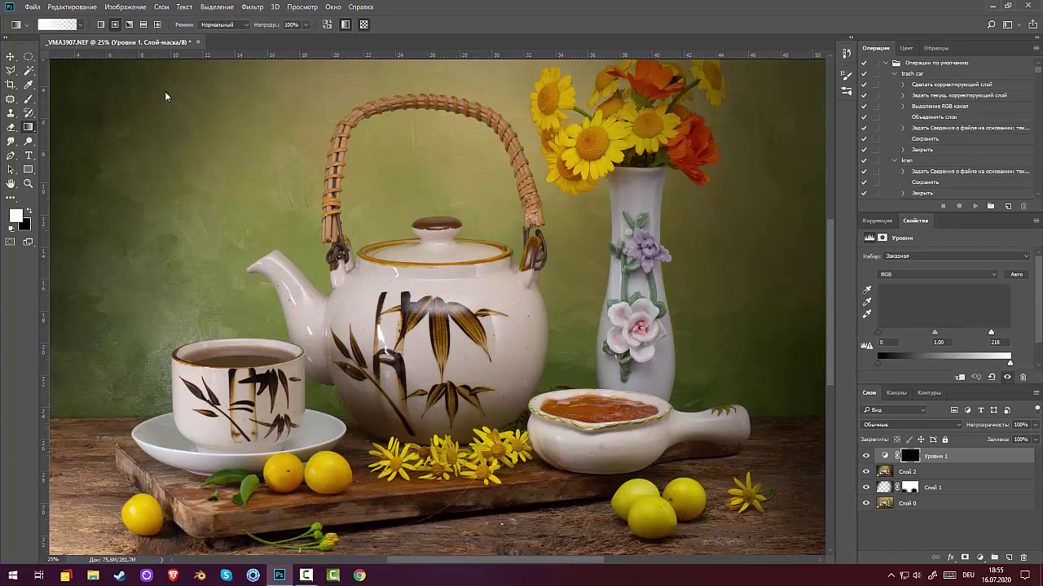
mouse_move(577, 408)
left_mouse_down()
mouse_move(614, 417)
mouse_move(614, 450)
mouse_move(628, 468)
left_mouse_up()
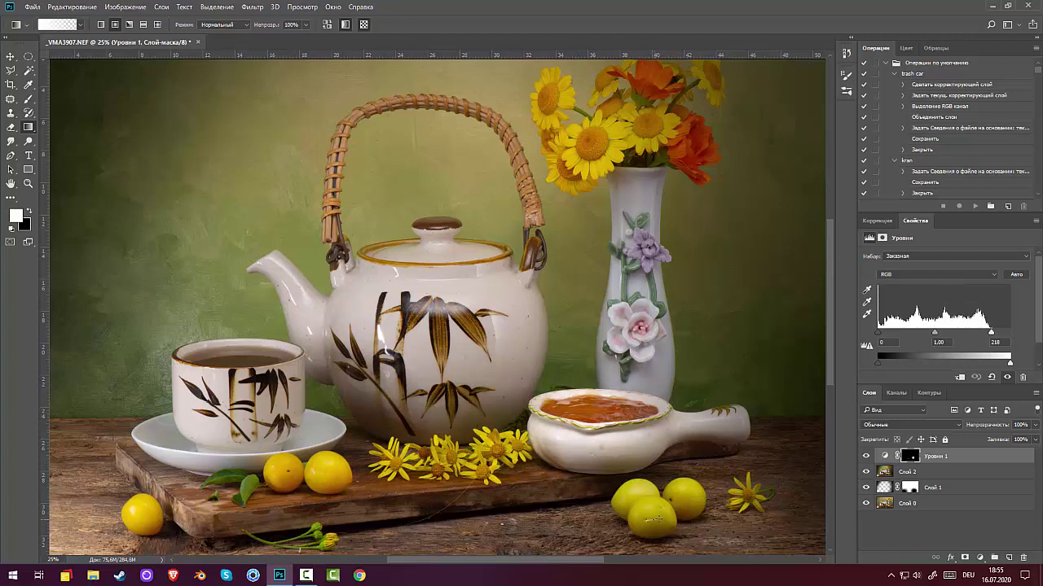
mouse_move(655, 518)
left_mouse_down()
mouse_move(628, 494)
mouse_move(691, 502)
left_mouse_up()
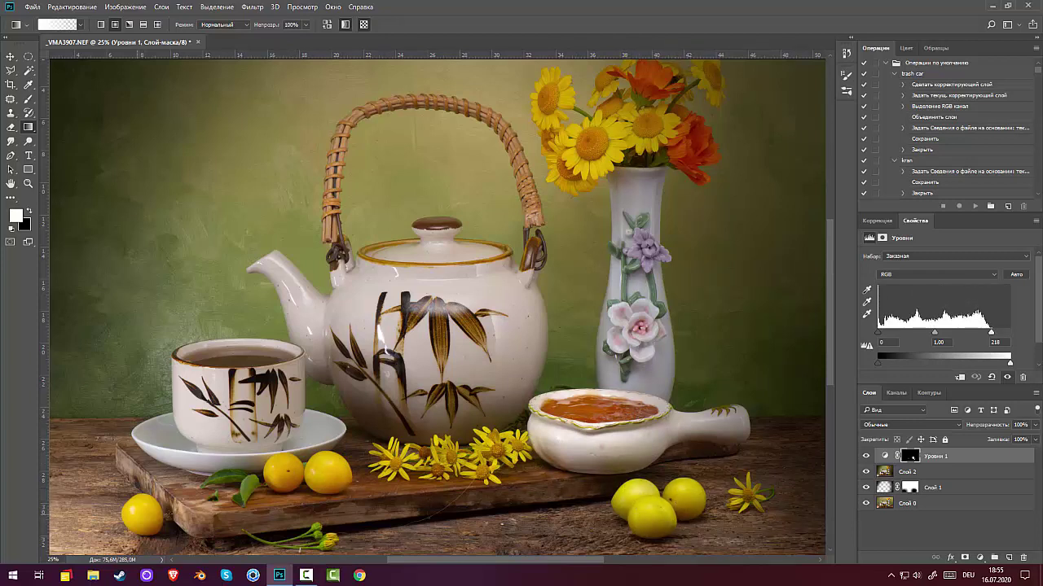
Reveal the Levels brightening over the lone yellow fruit, the flowers in the vase and the teapot's body with white radial gradients
left_click_drag(137, 514, 151, 521)
left_click_drag(613, 150, 680, 134)
left_click_drag(629, 98, 642, 94)
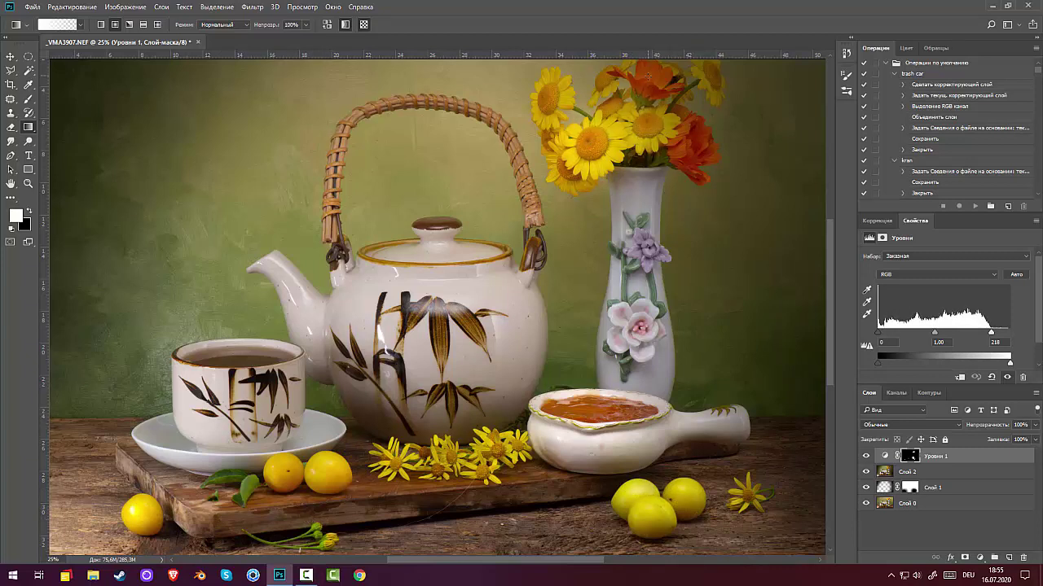
left_click_drag(677, 153, 697, 162)
left_click_drag(615, 132, 628, 157)
left_click_drag(574, 184, 593, 166)
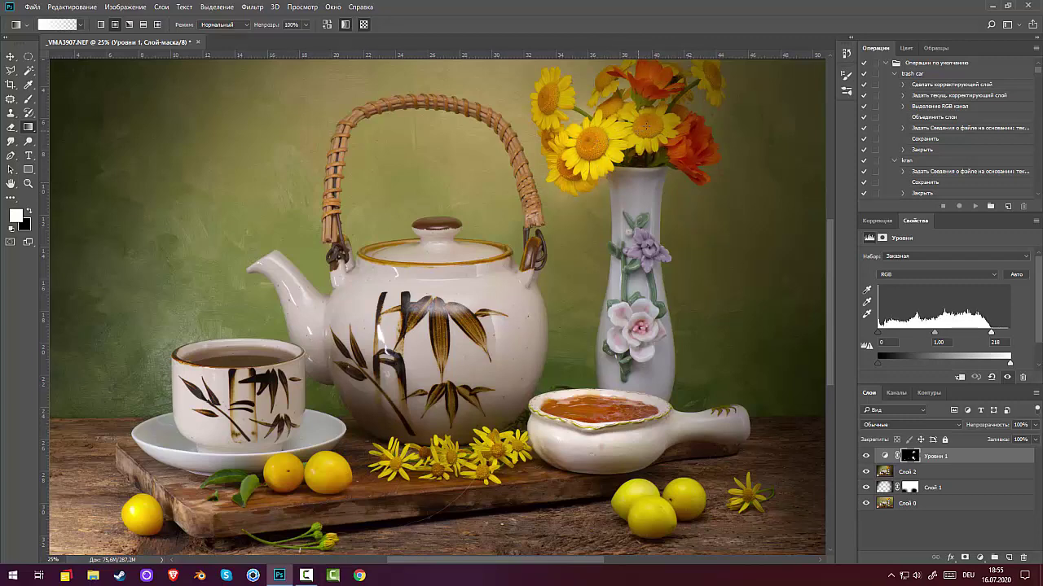
left_click_drag(415, 359, 528, 359)
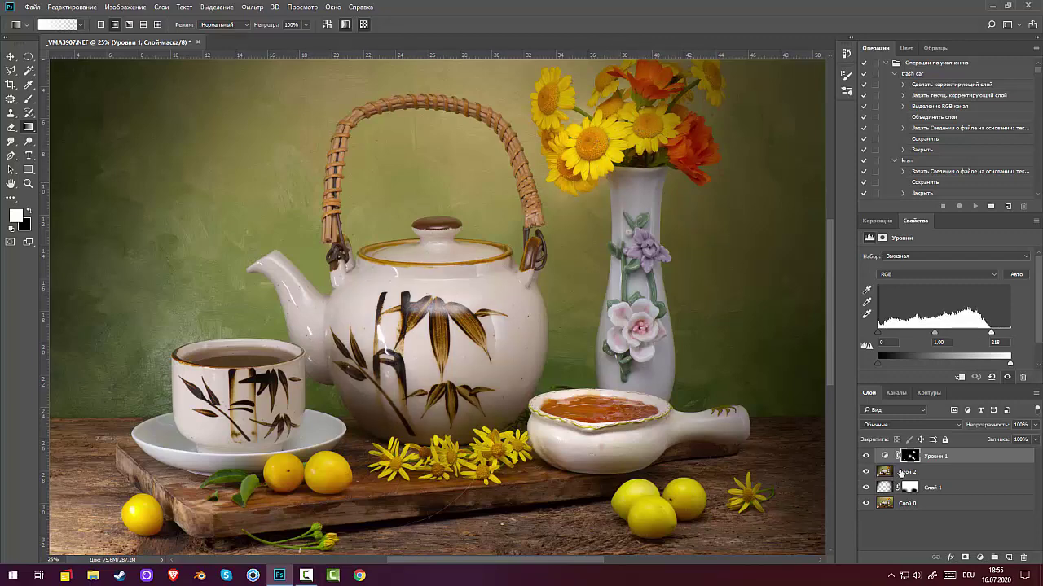
Compare the picture with and without the Levels adjustment by varying its opacity, and set the opacity to 84%
key("ctrl+minus")
key("ctrl+minus")
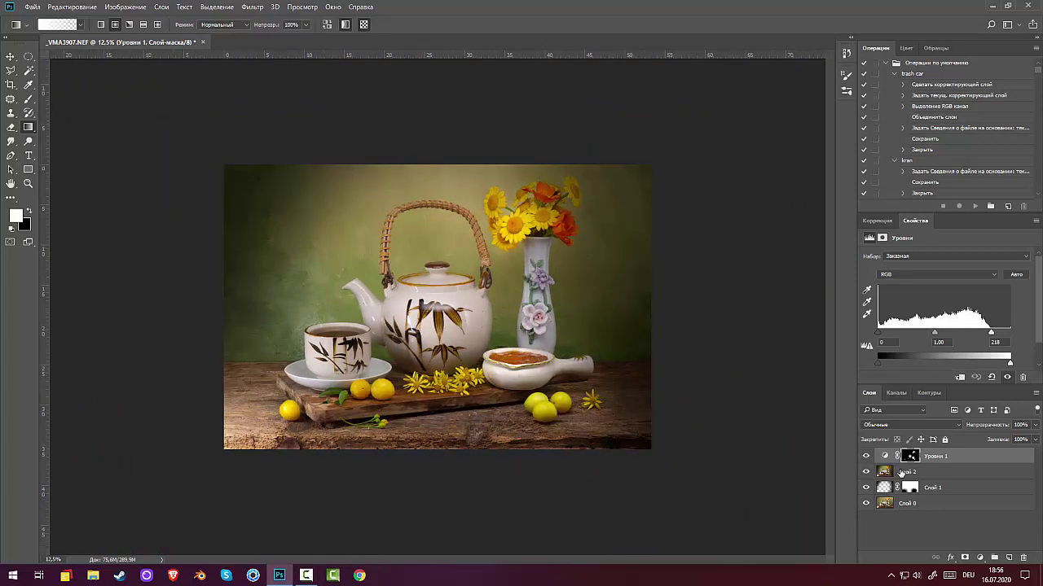
key("ctrl+minus")
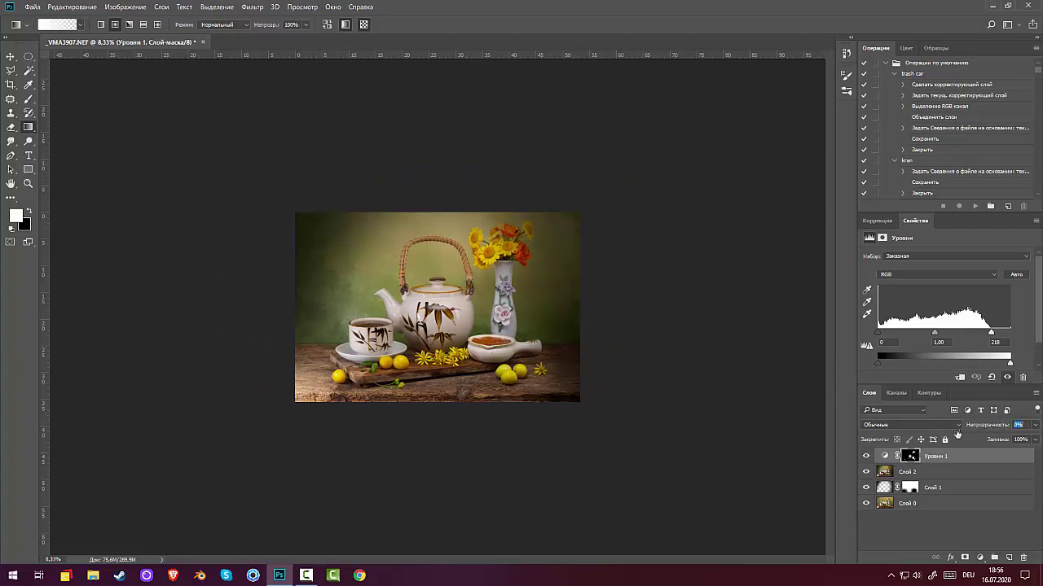
left_click(1020, 424)
left_click_drag(1031, 426, 964, 433)
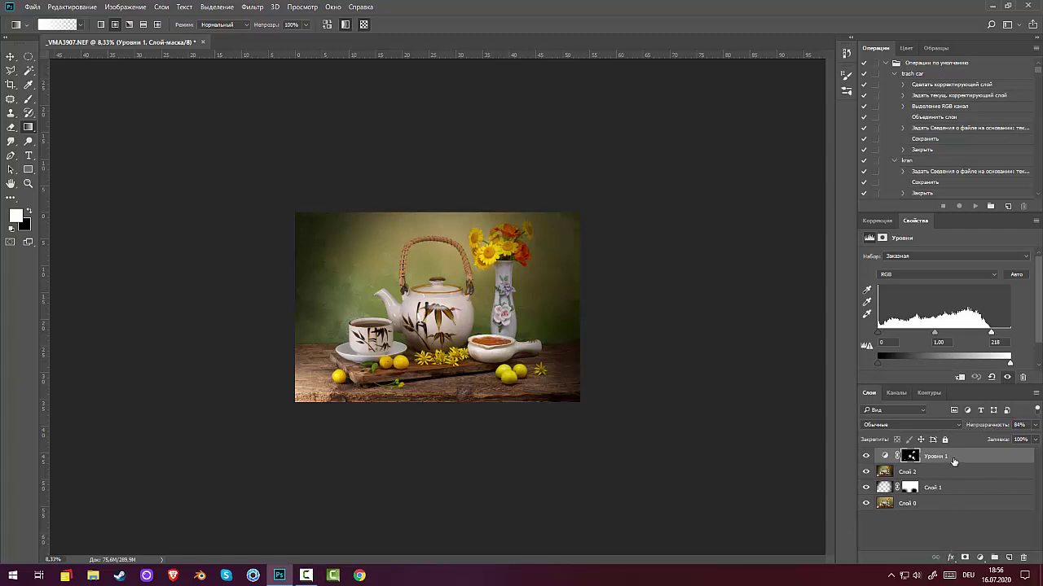
Stamp all visible layers into a new merged layer above the Levels adjustment layer
left_click(954, 461)
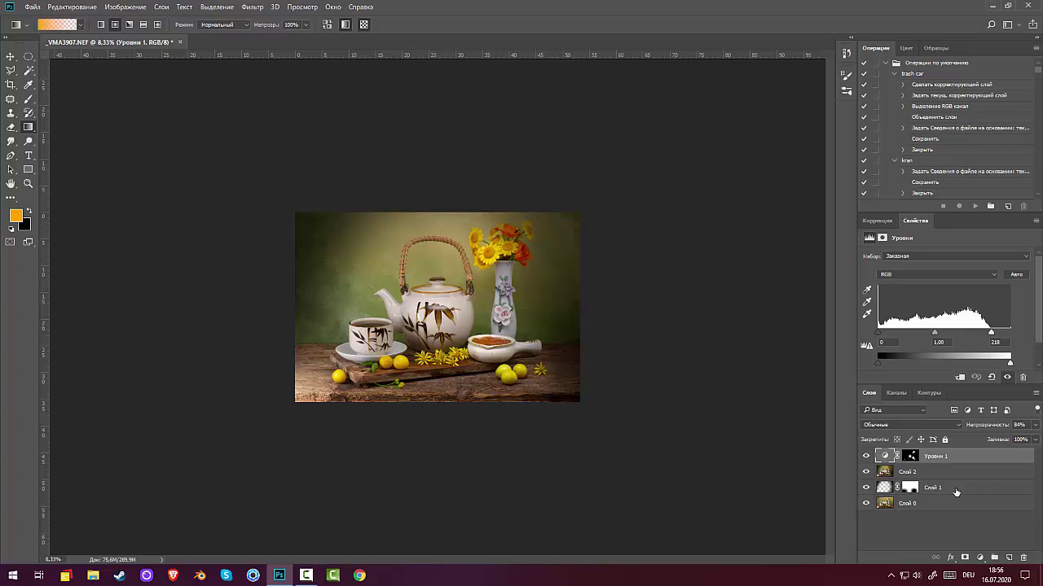
key("ctrl+alt+shift+s")
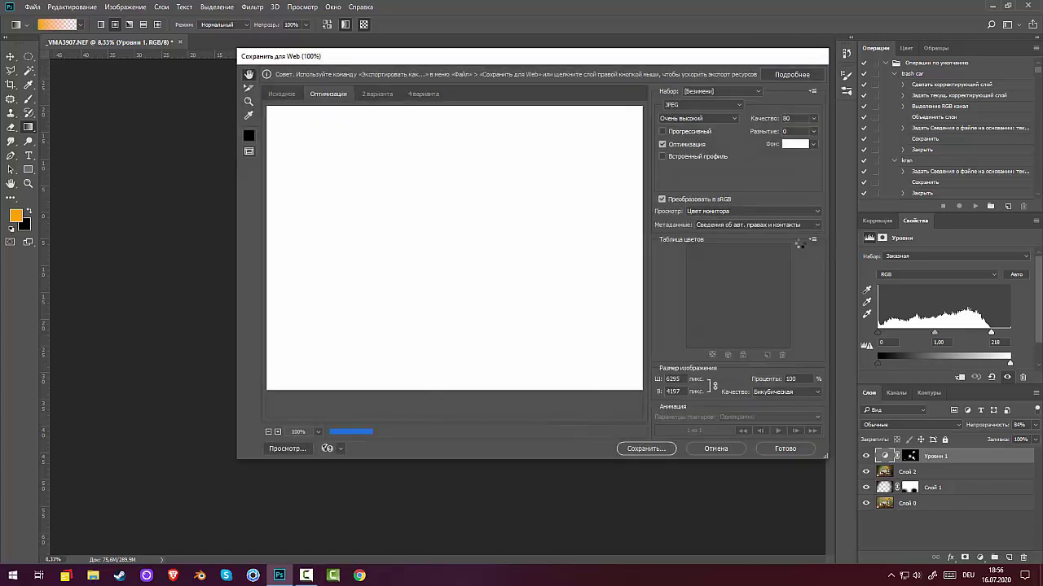
left_click(717, 449)
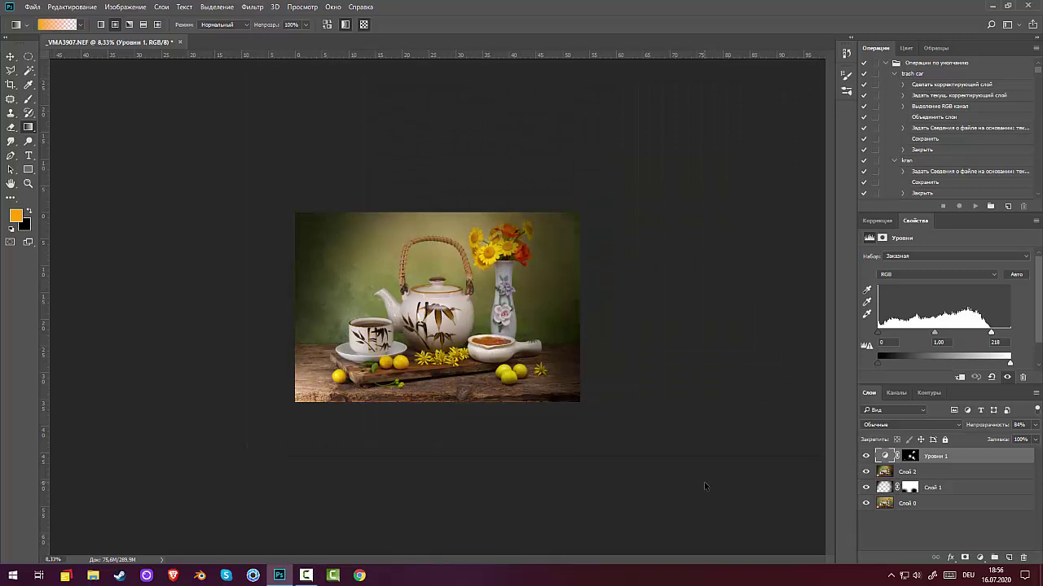
key("ctrl+alt+shift+e")
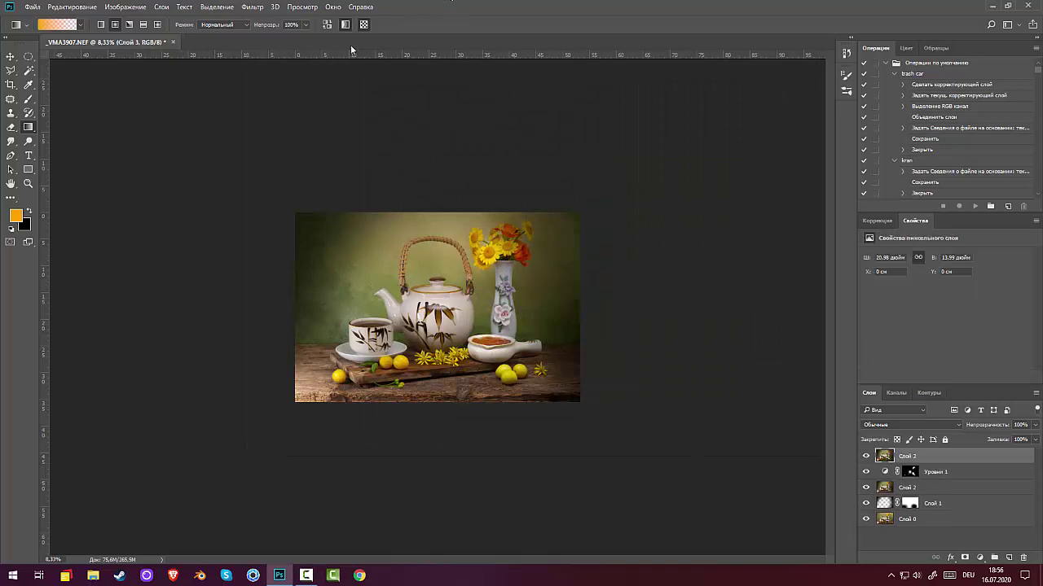
Sharpen the merged layer with the Smart Sharpen filter, setting the amount to 55%
left_click(252, 6)
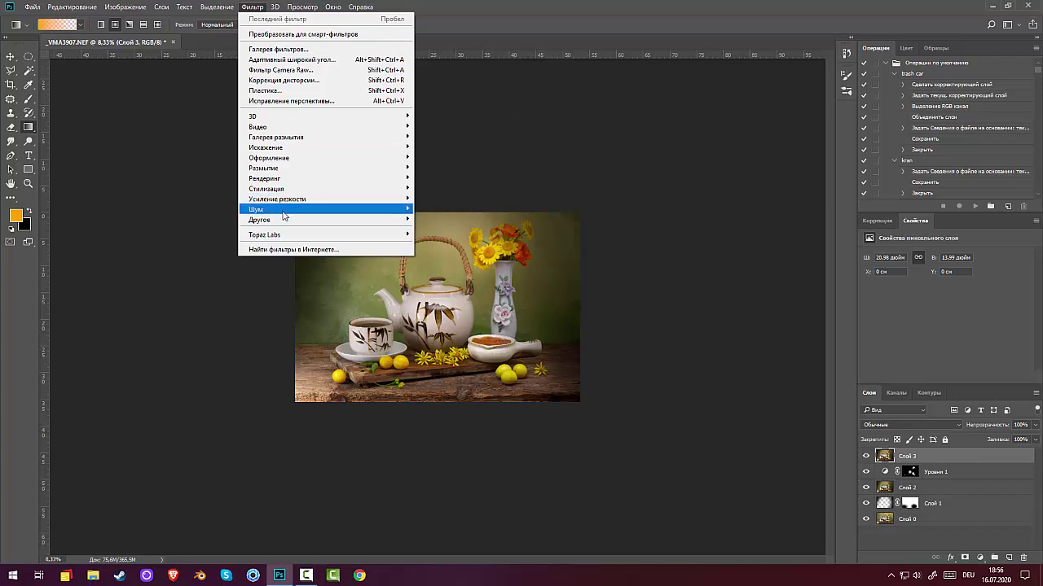
mouse_move(289, 200)
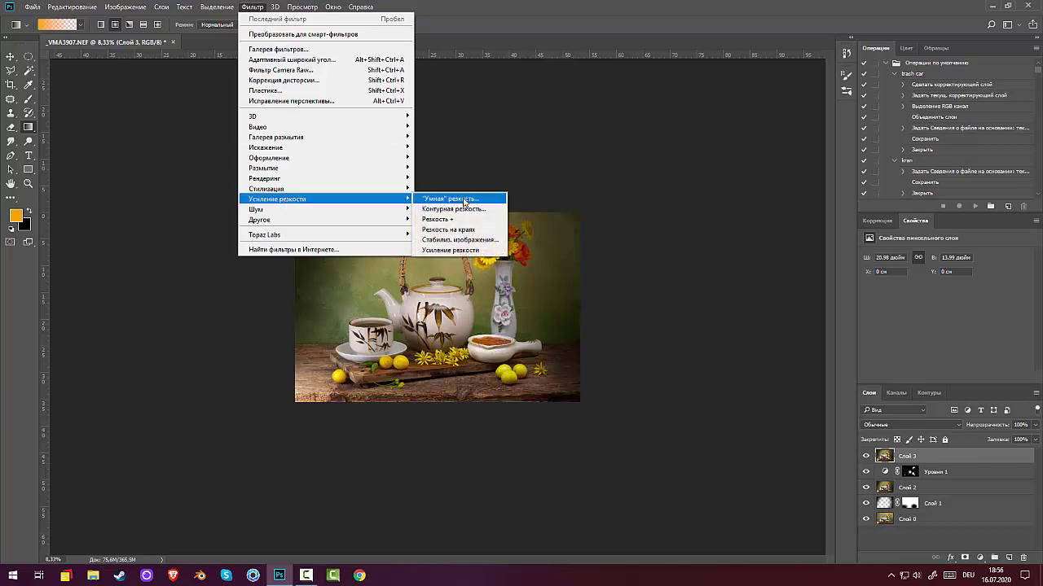
left_click(450, 199)
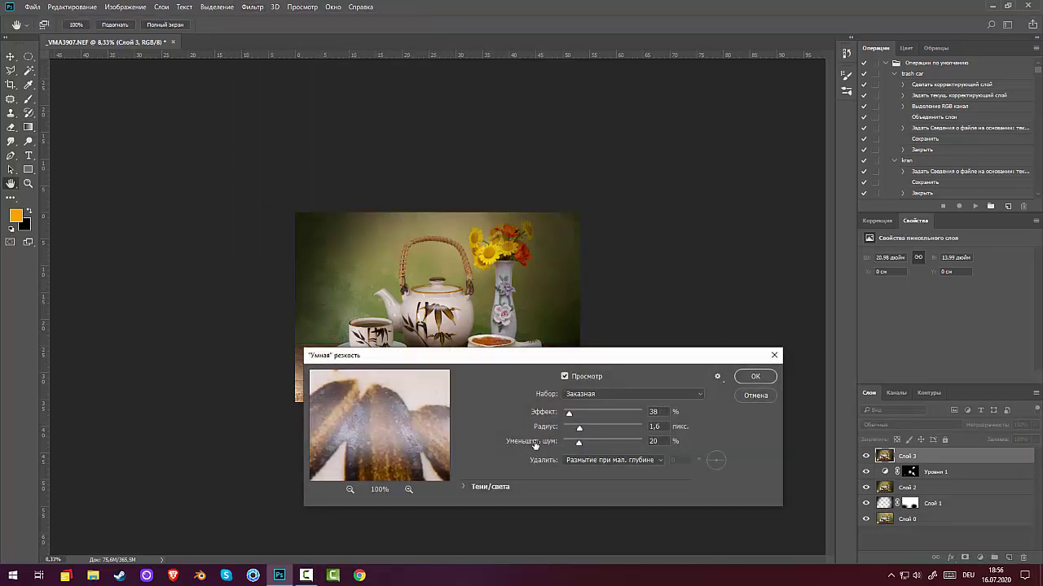
left_click_drag(568, 414, 573, 417)
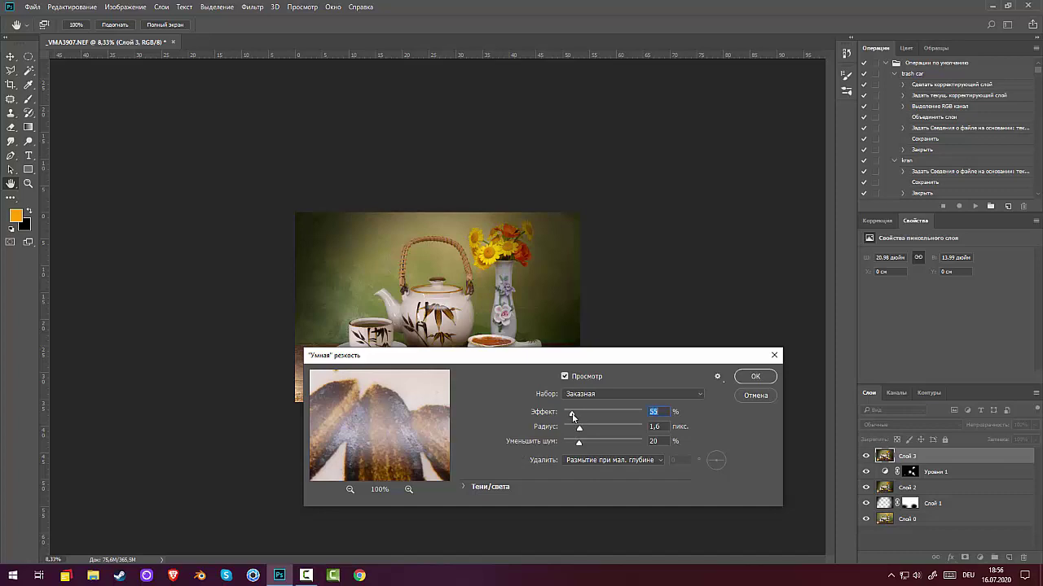
left_click(755, 377)
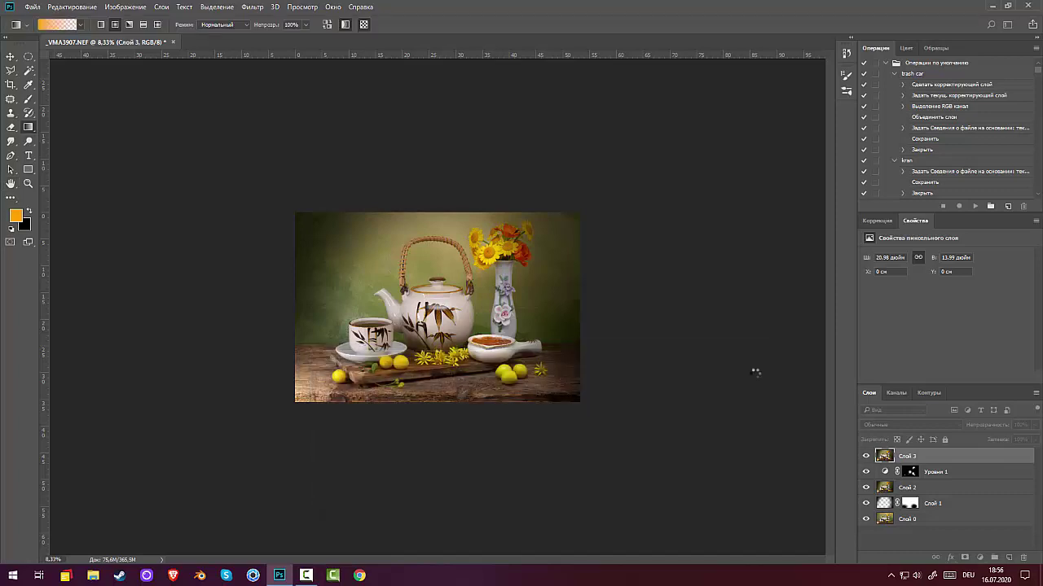